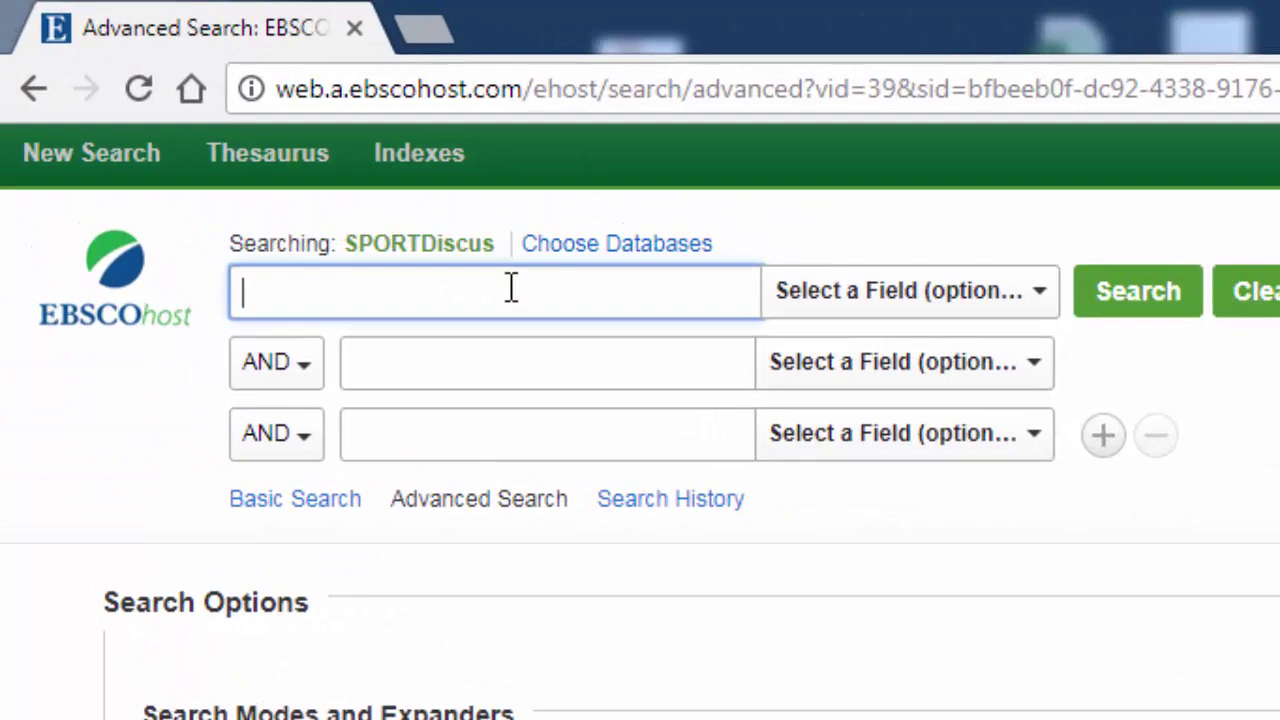
- Enter "anterior cruciate ligament reconstruction", hamstring and rehabilitation in the first three search boxes
{"action": "type", "text": "\"anterior c"}
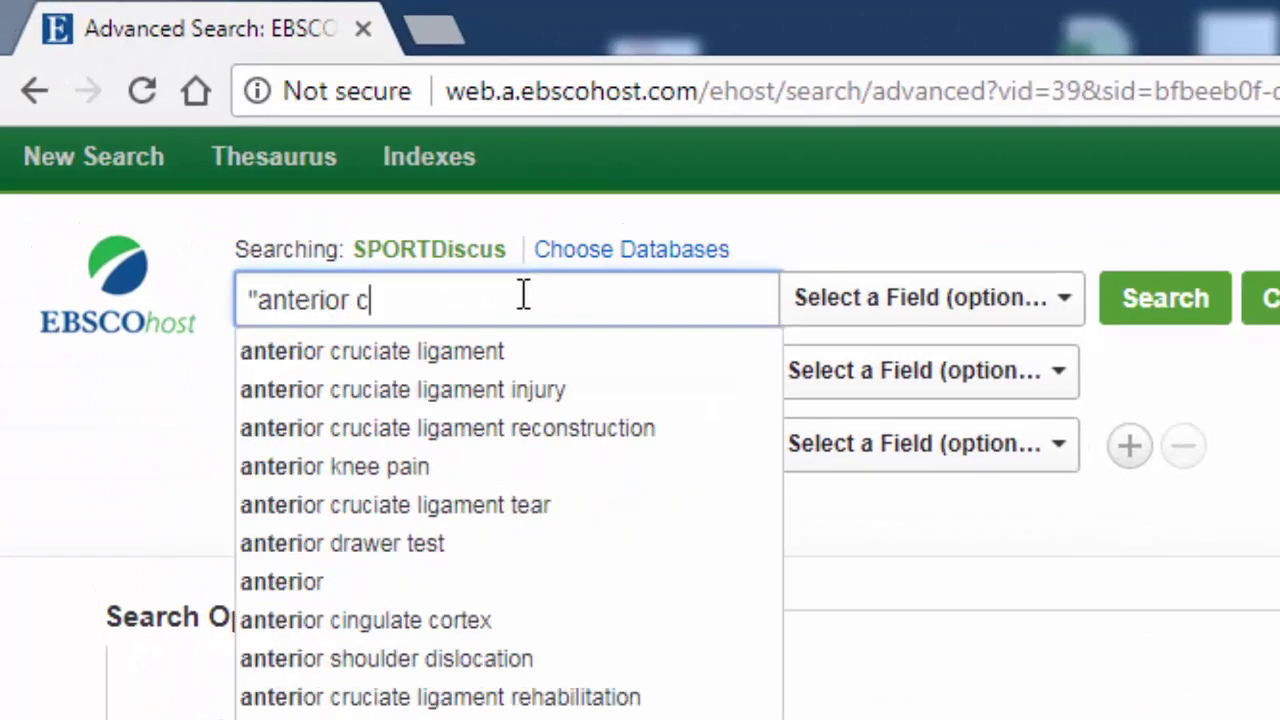
{"action": "type", "text": "ruciate liga"}
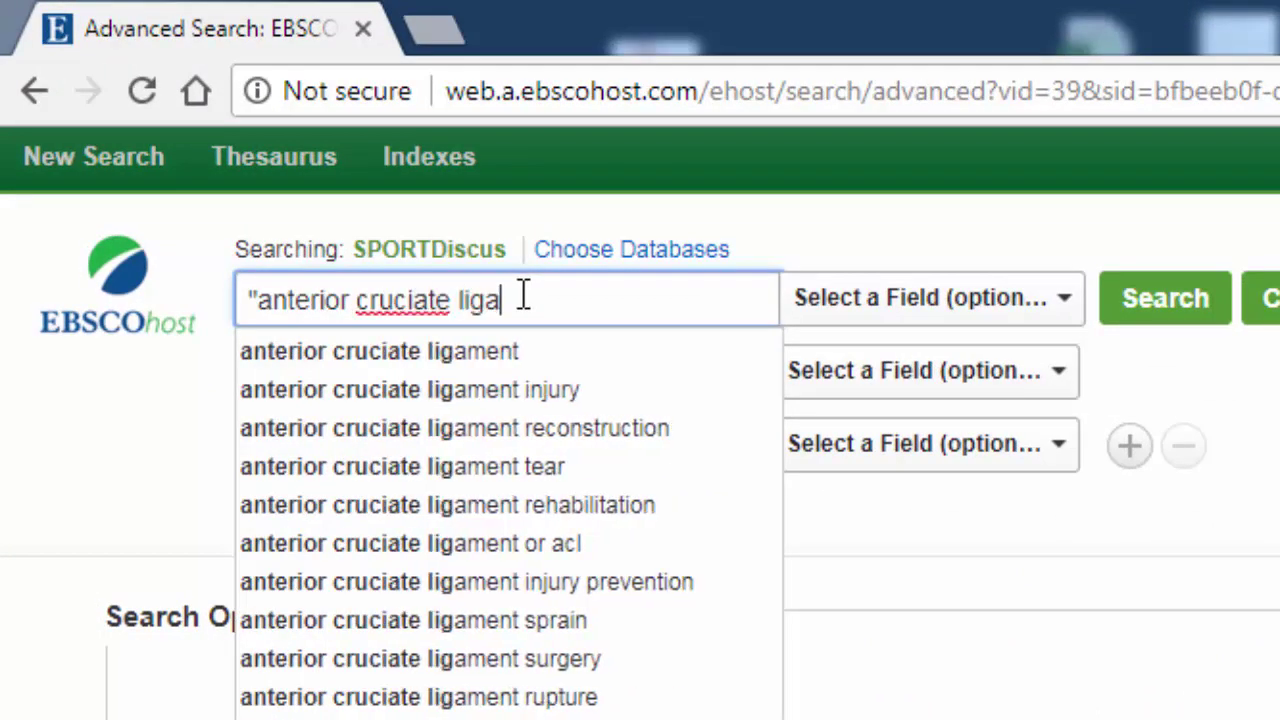
{"action": "type", "text": "ment reconst"}
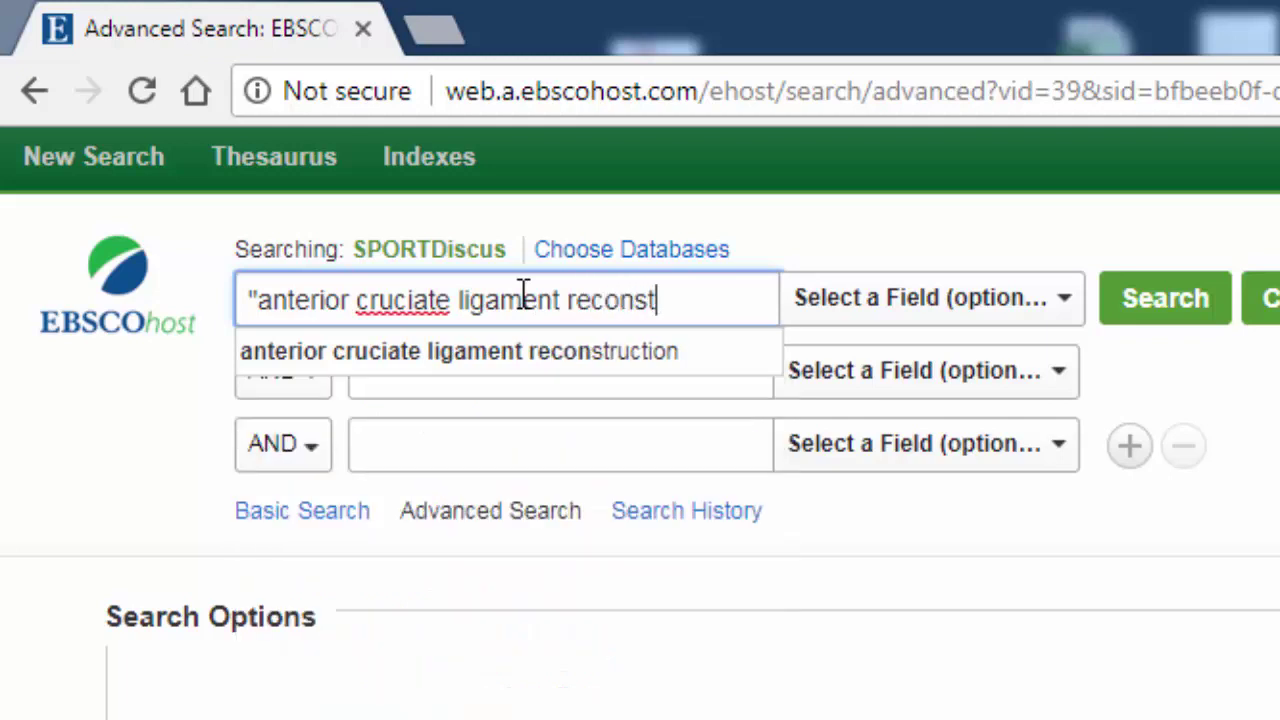
{"action": "type", "text": "ruction\""}
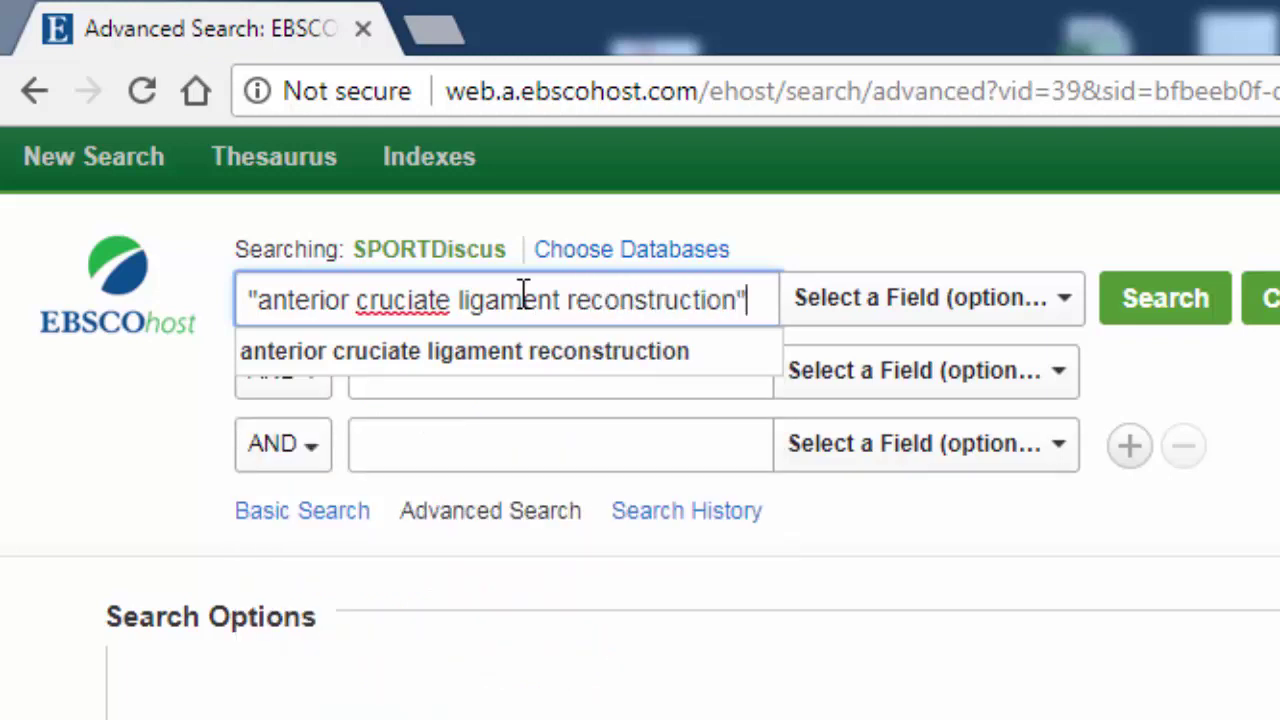
{"action": "key", "text": "Tab"}
{"action": "key", "text": "Tab"}
{"action": "key", "text": "Tab"}
{"action": "type", "text": "hamstring"}
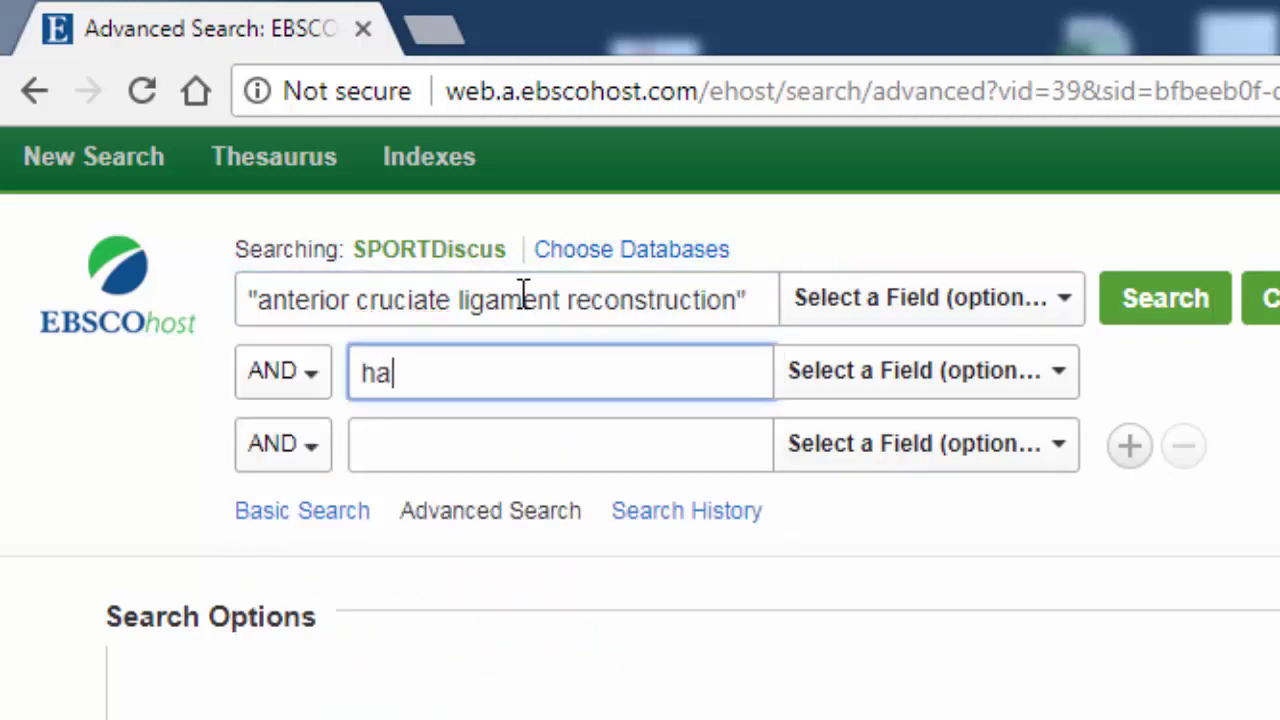
{"action": "key", "text": "Tab"}
{"action": "key", "text": "Tab"}
{"action": "key", "text": "Tab"}
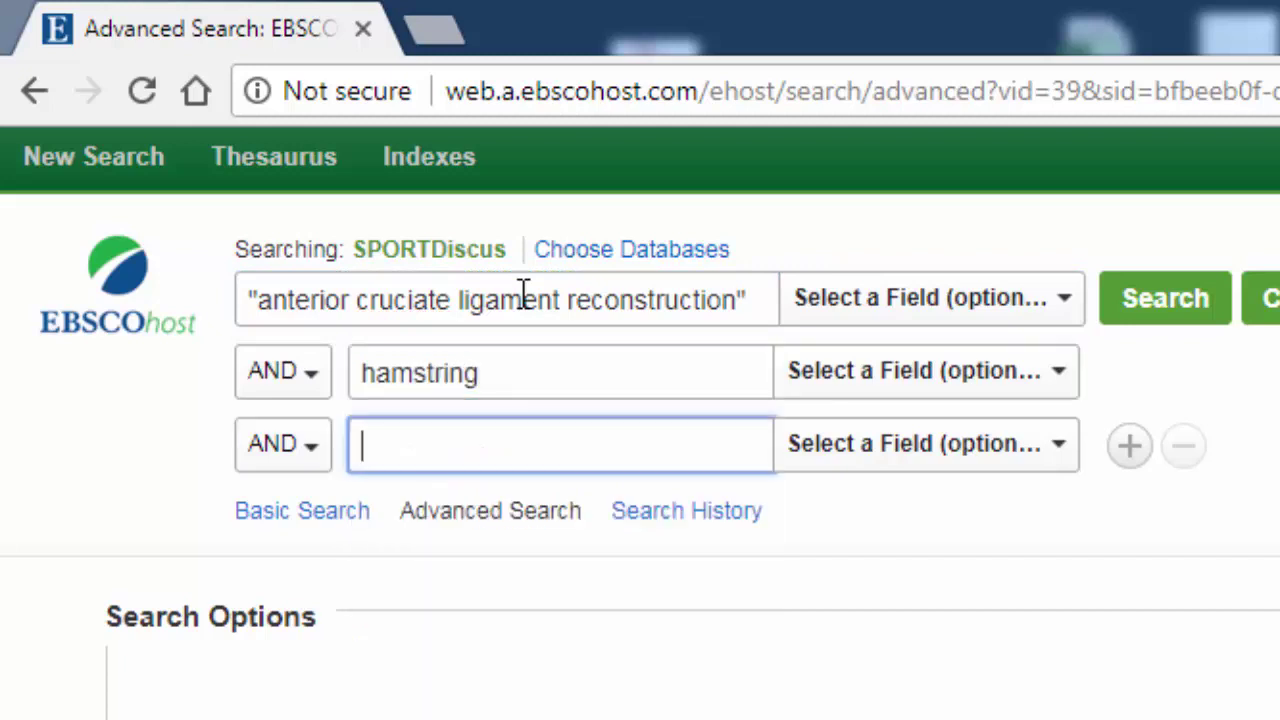
{"action": "type", "text": "rehabilitation"}
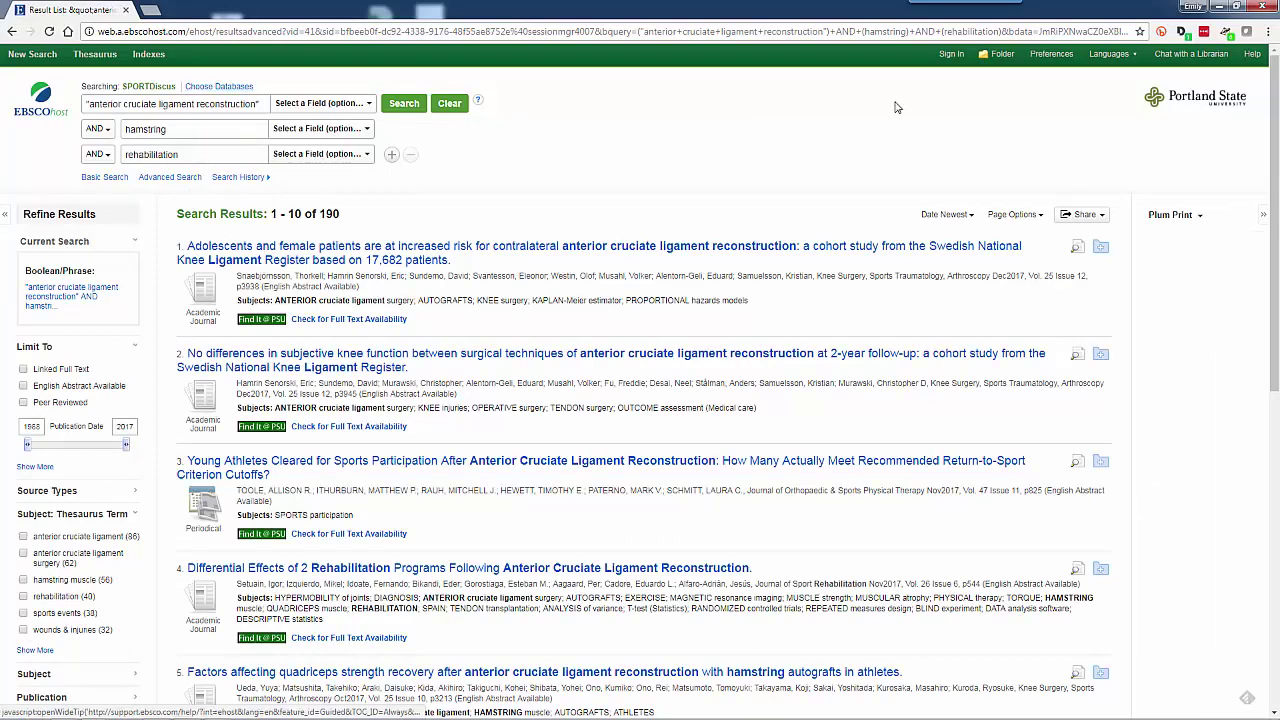
{"action": "left_click_drag", "start_coordinate": [1274, 100], "coordinate": [1274, 324]}
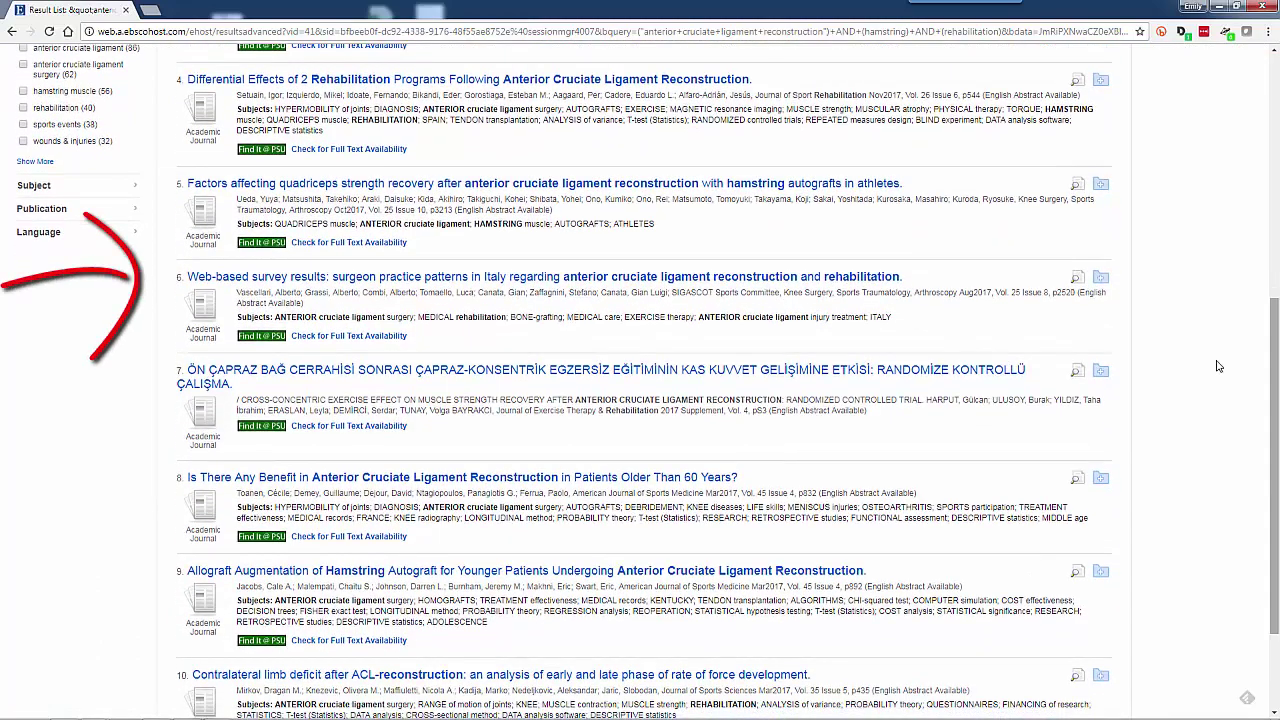
{"action": "left_click", "coordinate": [743, 282]}
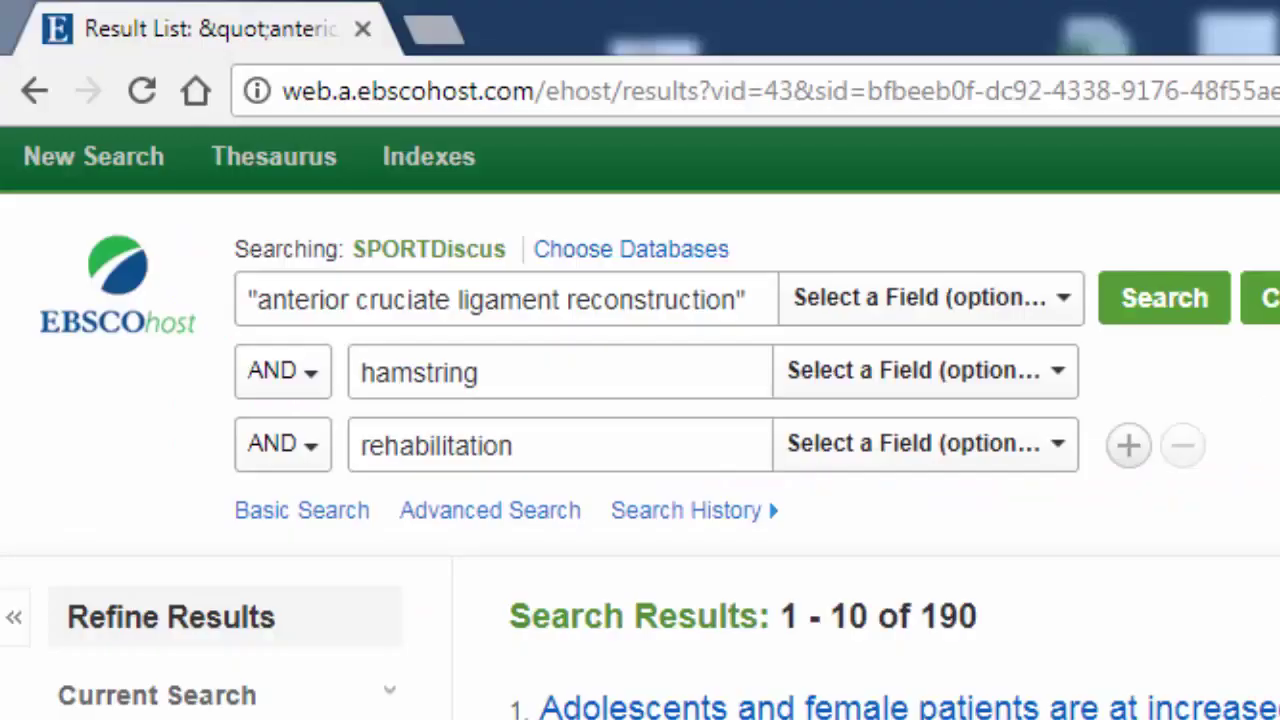
- Replace rehabilitation with "exercise therapy" in the third box and run the search
{"action": "left_click", "coordinate": [617, 463]}
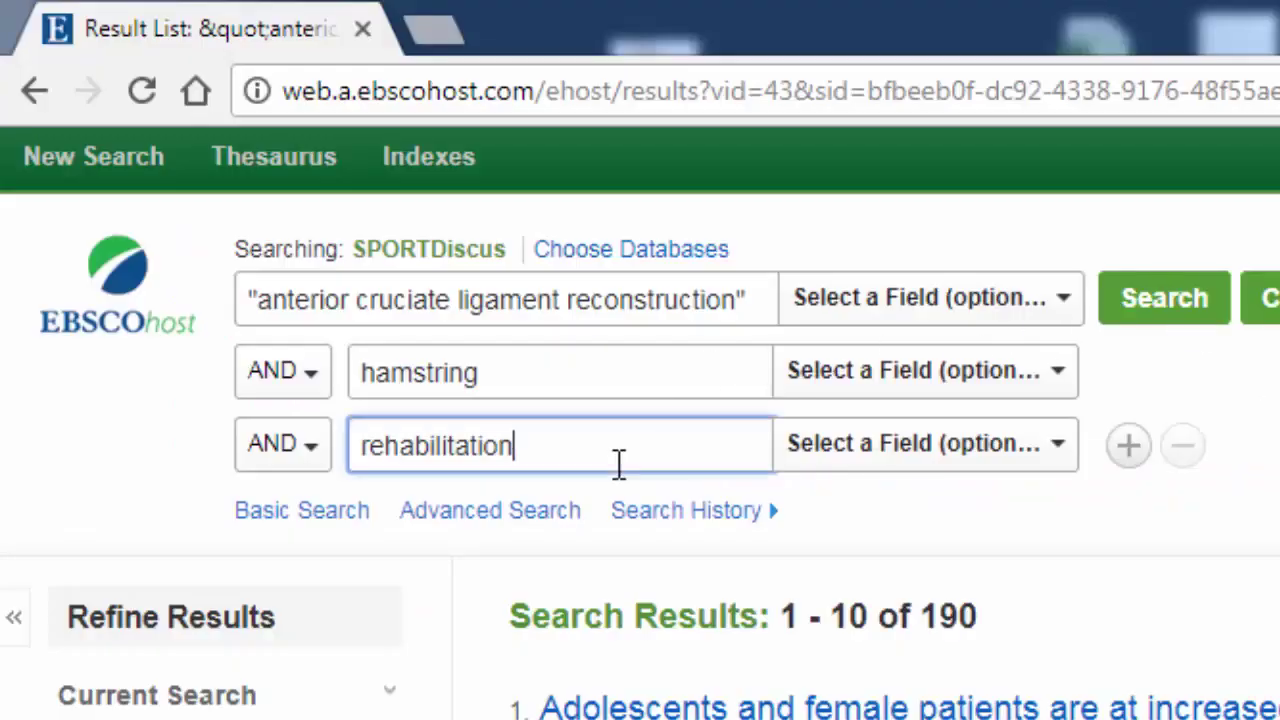
{"action": "key", "text": "ctrl+a"}
{"action": "type", "text": "\"ex"}
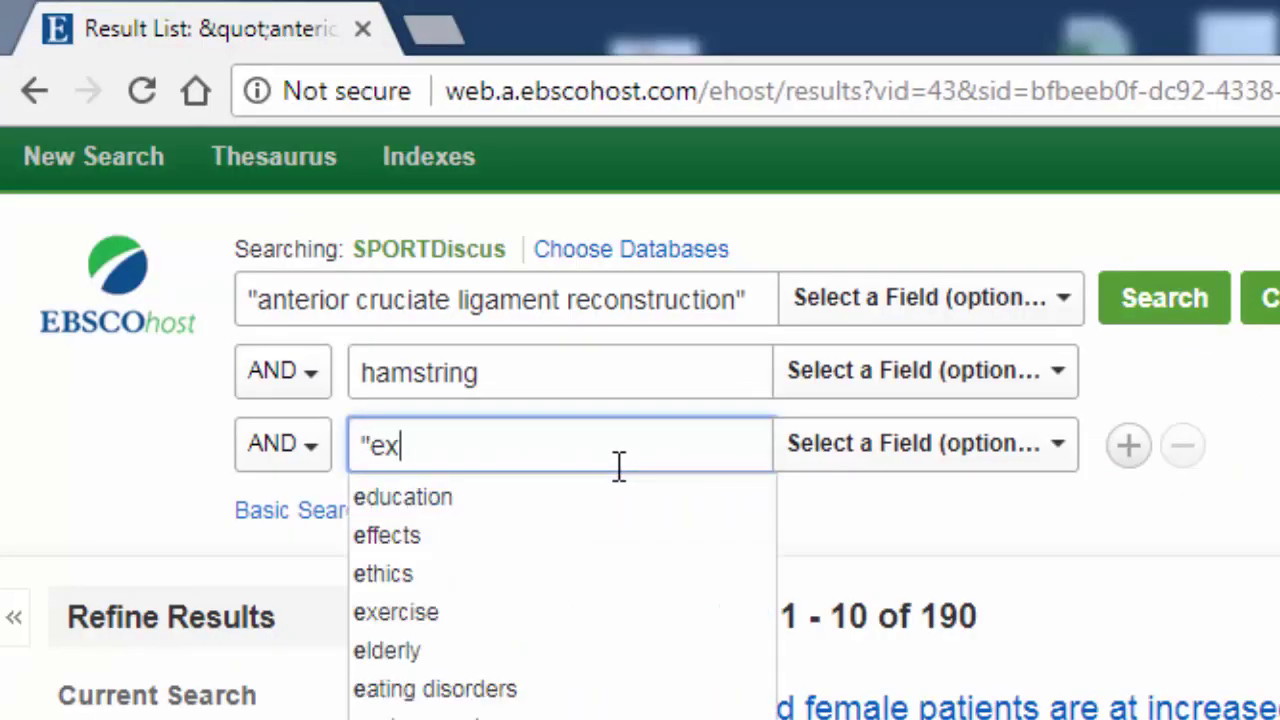
{"action": "type", "text": "ercise the"}
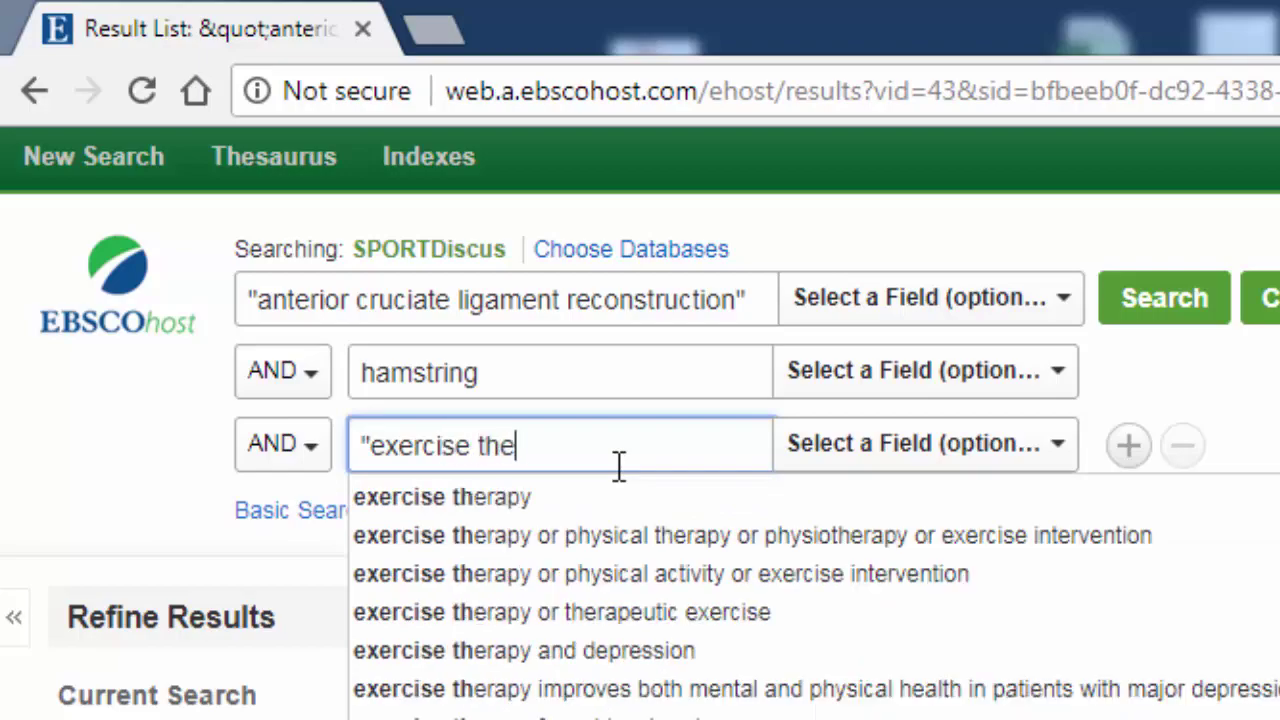
{"action": "type", "text": "rapy\""}
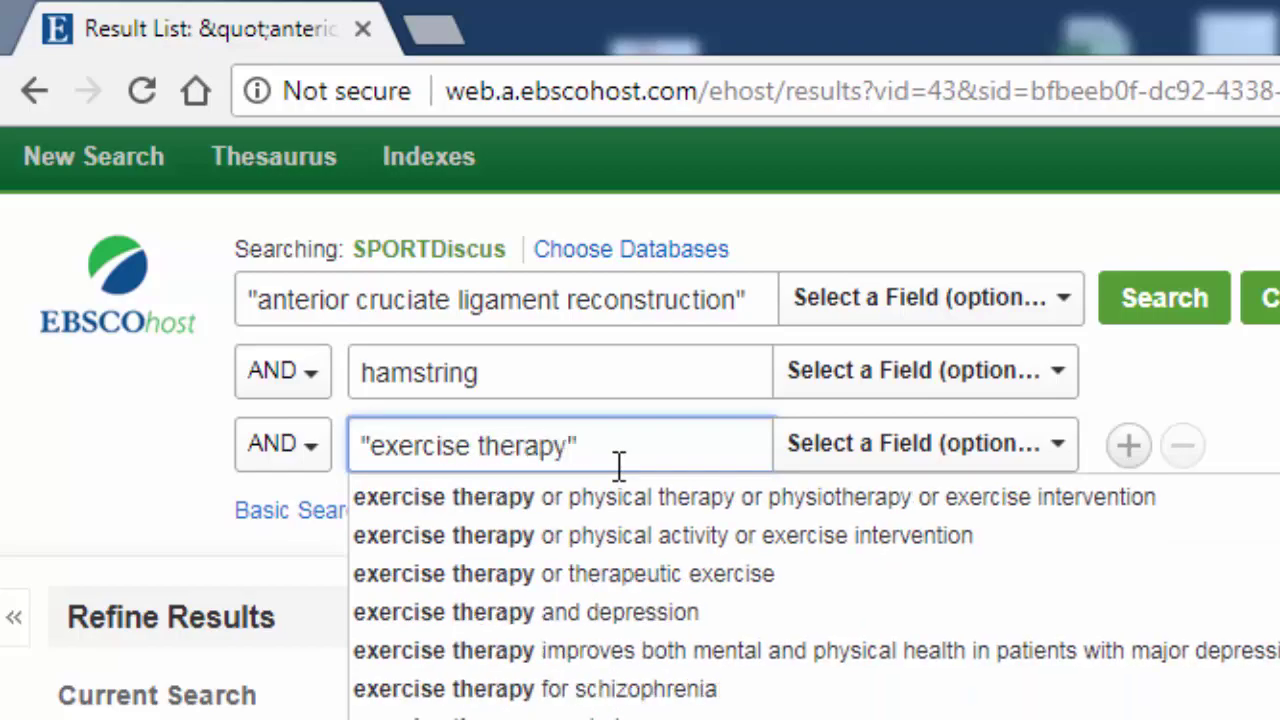
{"action": "key", "text": "Return"}
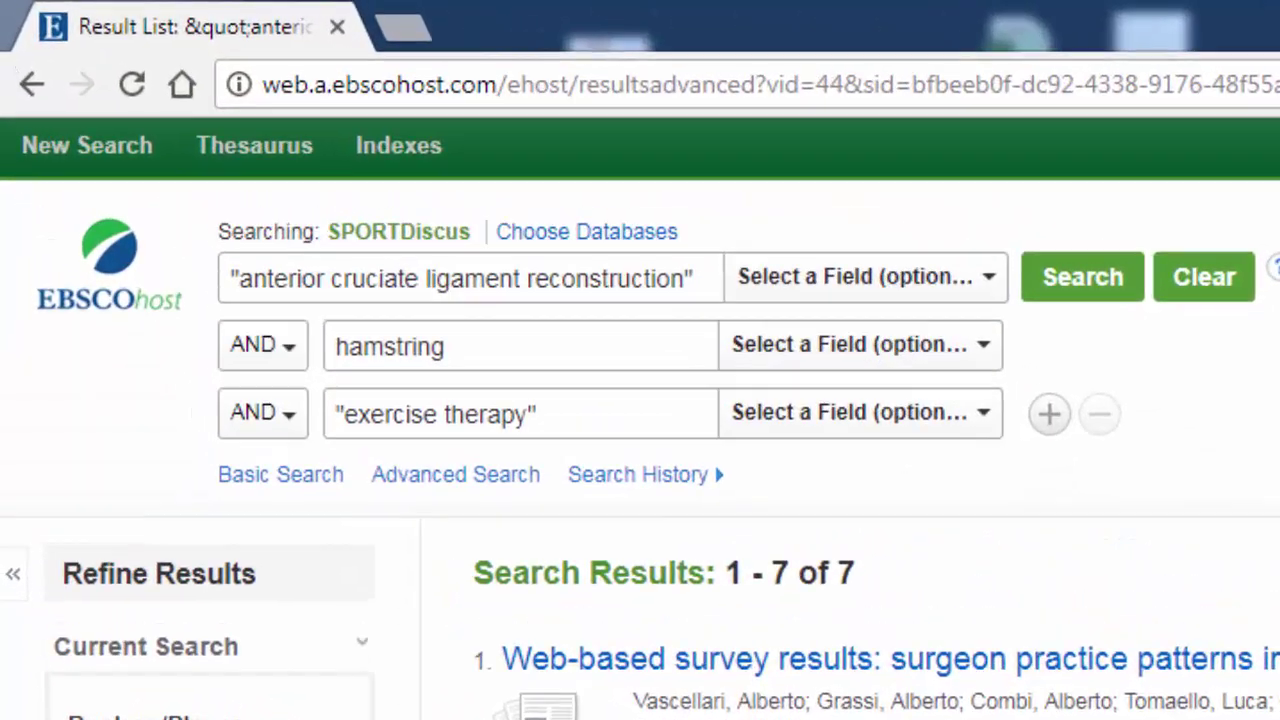
- Shorten the first phrase to "anterior cruciate ligament" and rerun the search, giving 19 results
{"action": "double_click", "coordinate": [591, 286]}
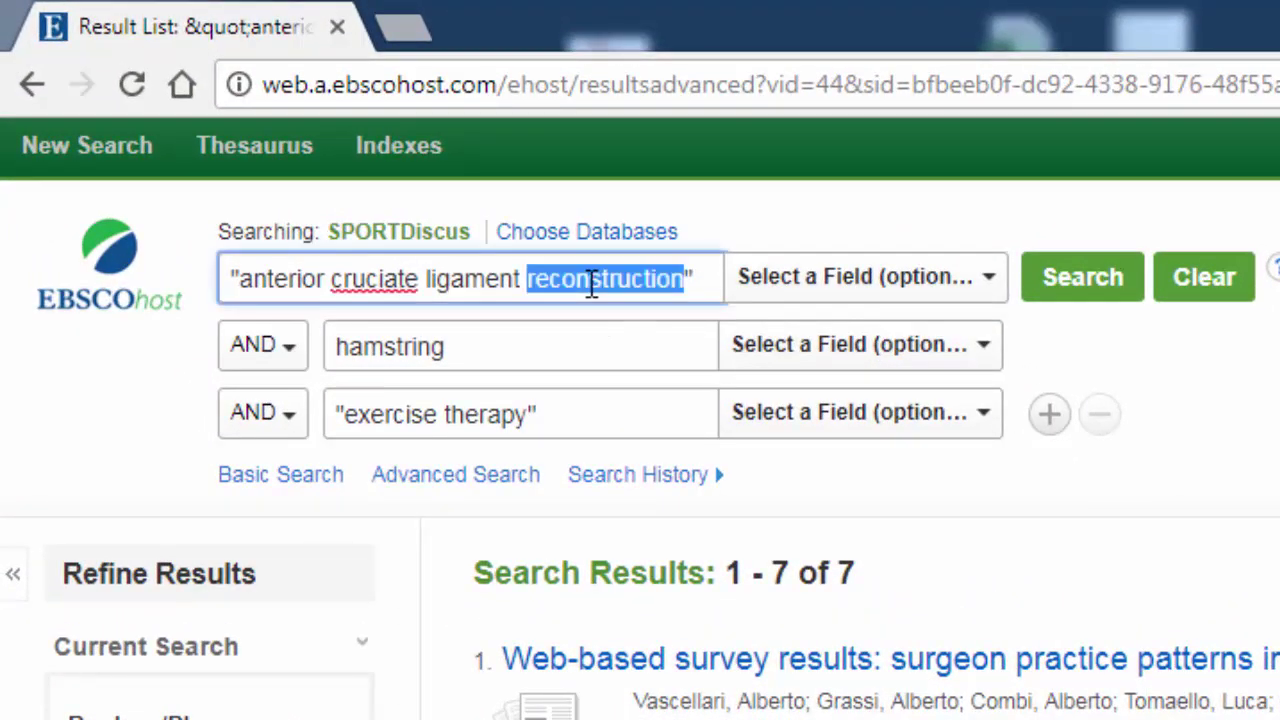
{"action": "key", "text": "BackSpace"}
{"action": "key", "text": "BackSpace"}
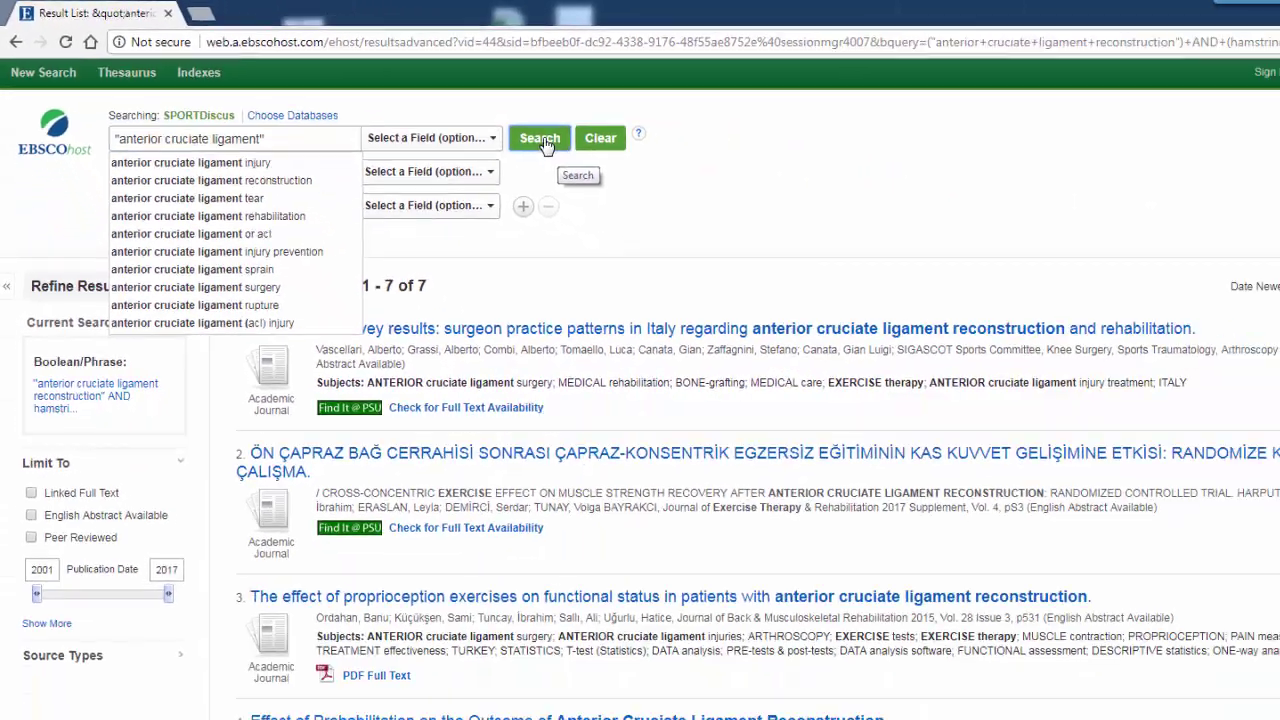
{"action": "left_click", "coordinate": [545, 145]}
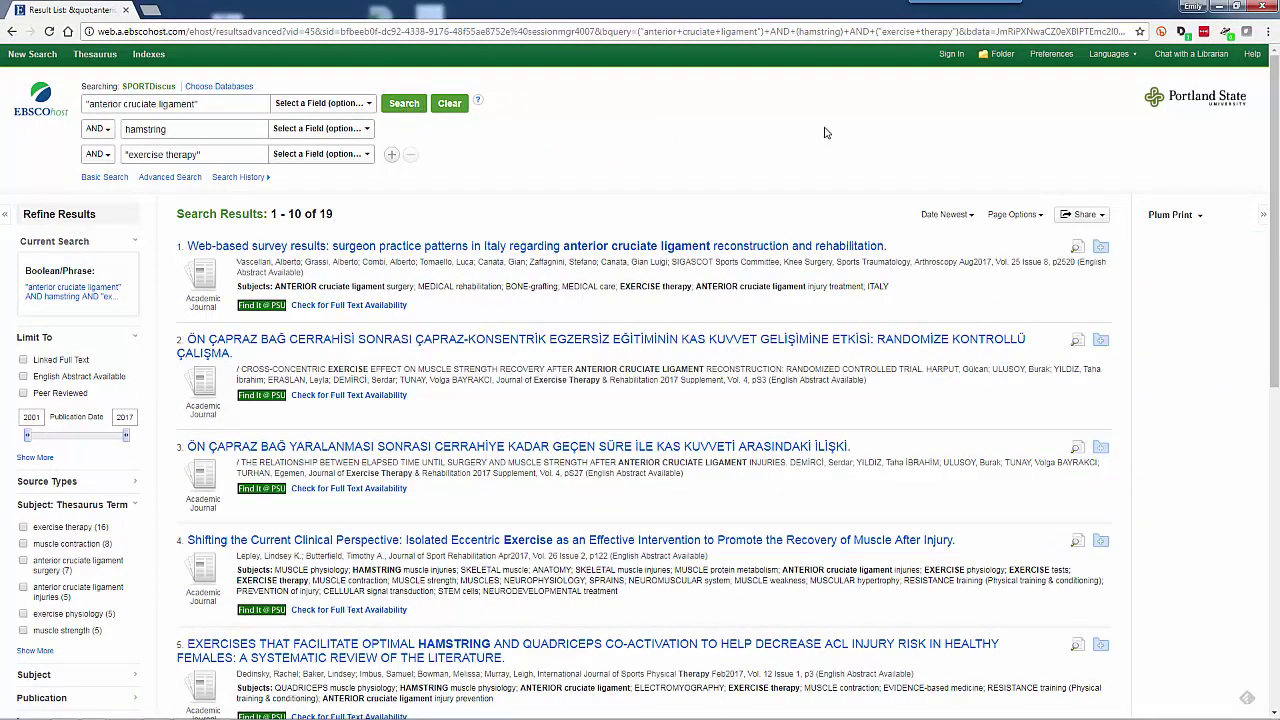
- Open result 5, the hamstring and quadriceps co-activation article
{"action": "left_click_drag", "start_coordinate": [1275, 192], "coordinate": [1275, 347]}
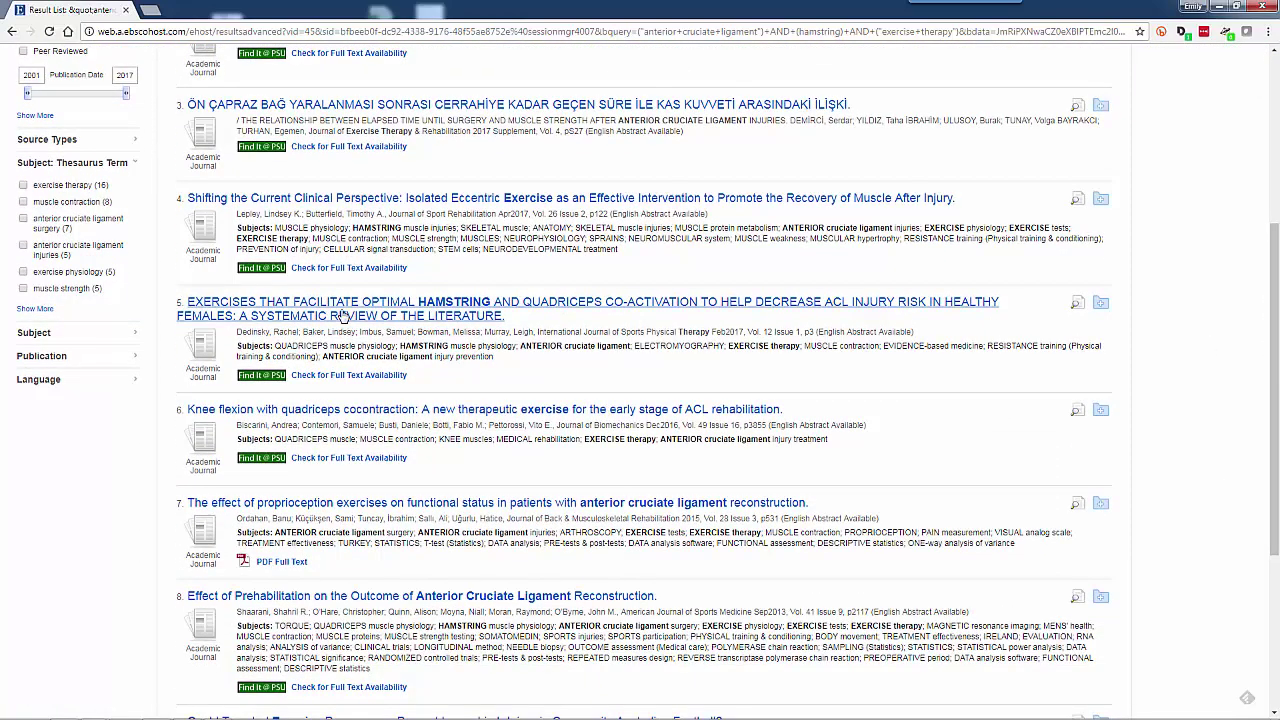
{"action": "left_click", "coordinate": [342, 314]}
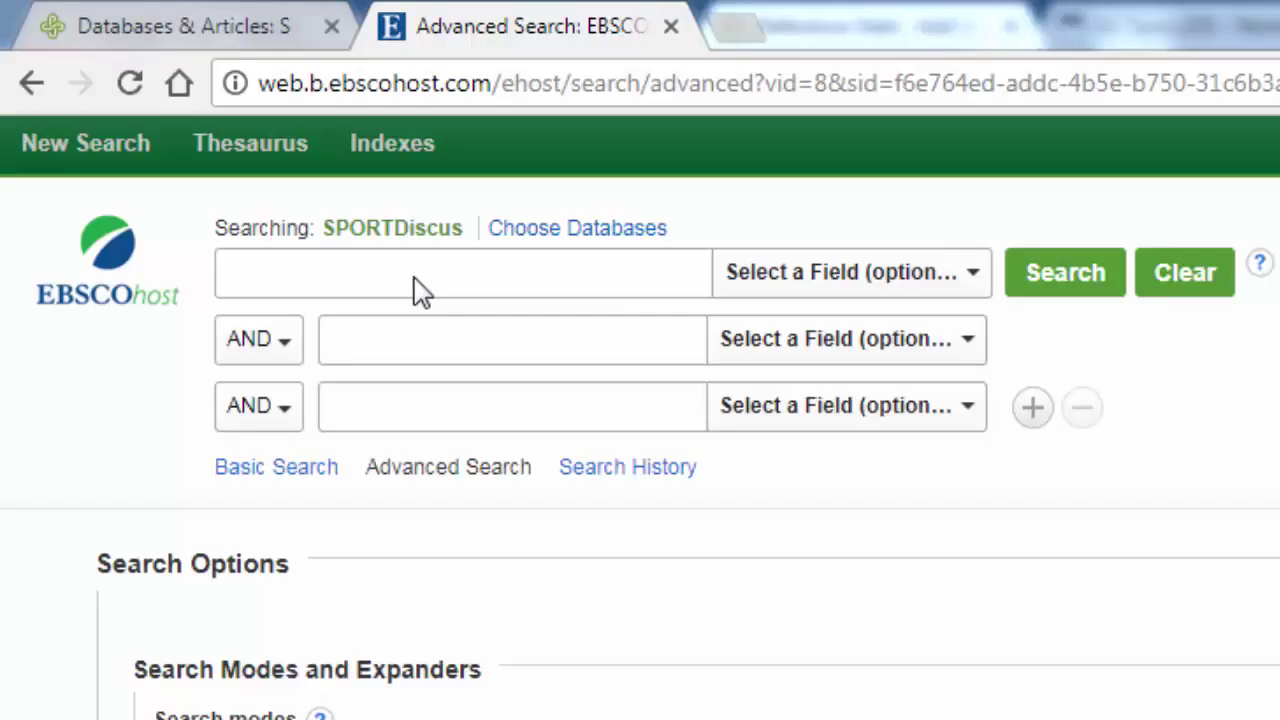
- Search for "seasonal affective disorder" AND exercise, returning 15 results
{"action": "left_click", "coordinate": [418, 277]}
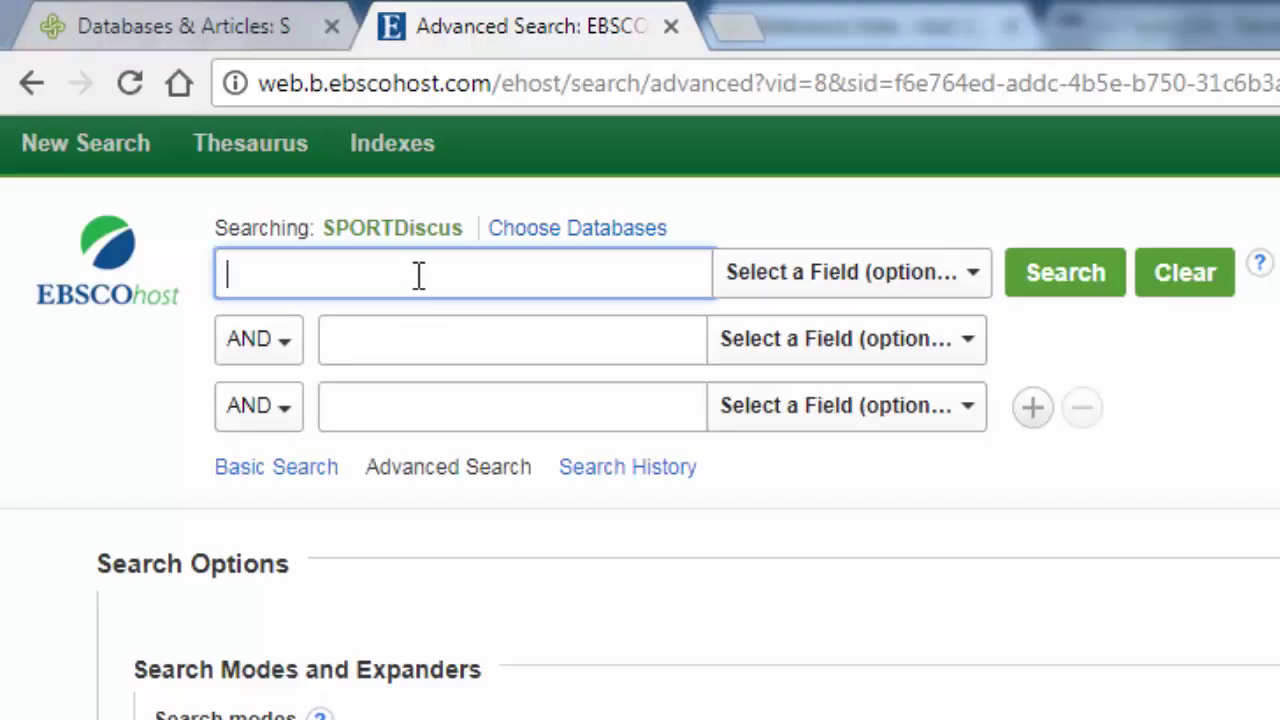
{"action": "type", "text": "\"season"}
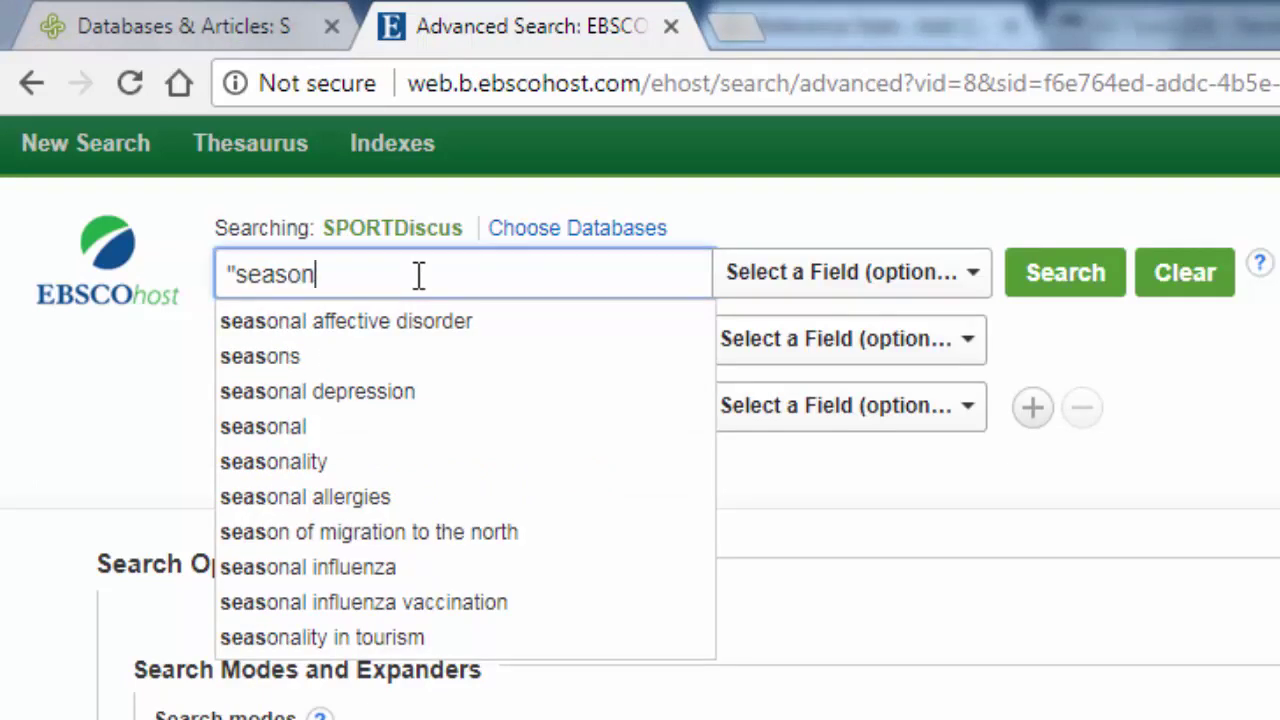
{"action": "type", "text": "al affective"}
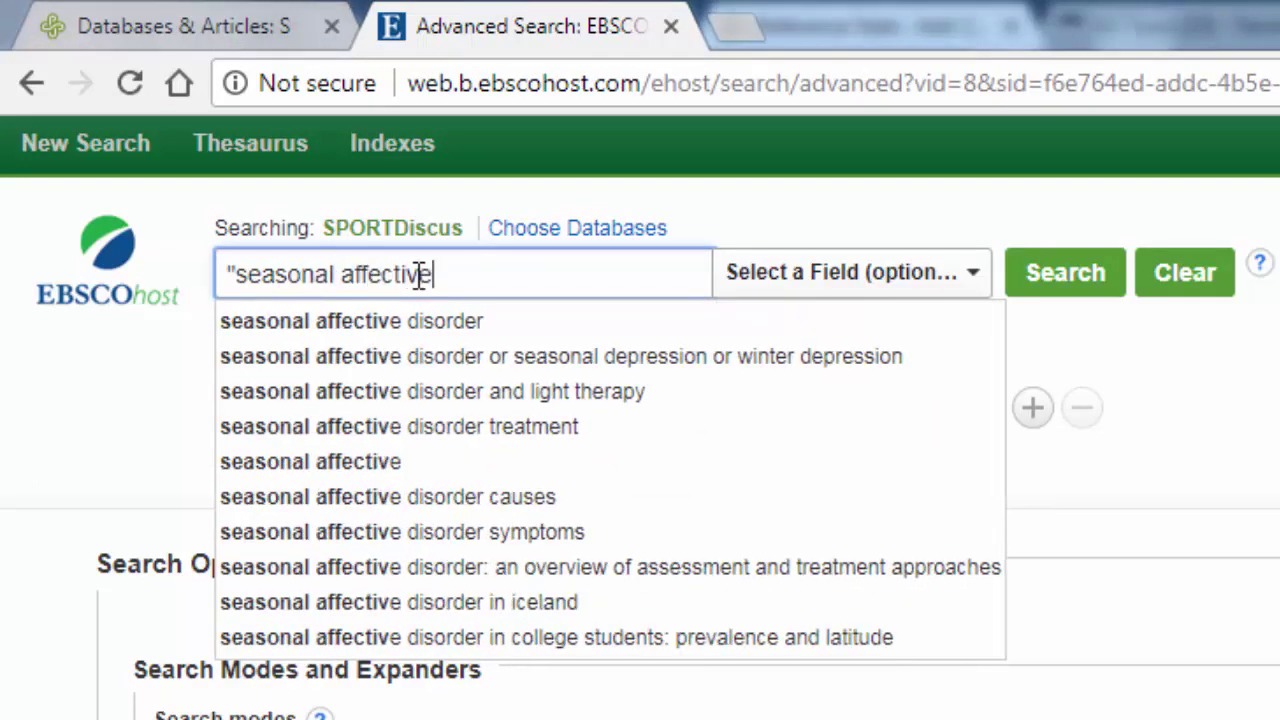
{"action": "type", "text": " disorder\""}
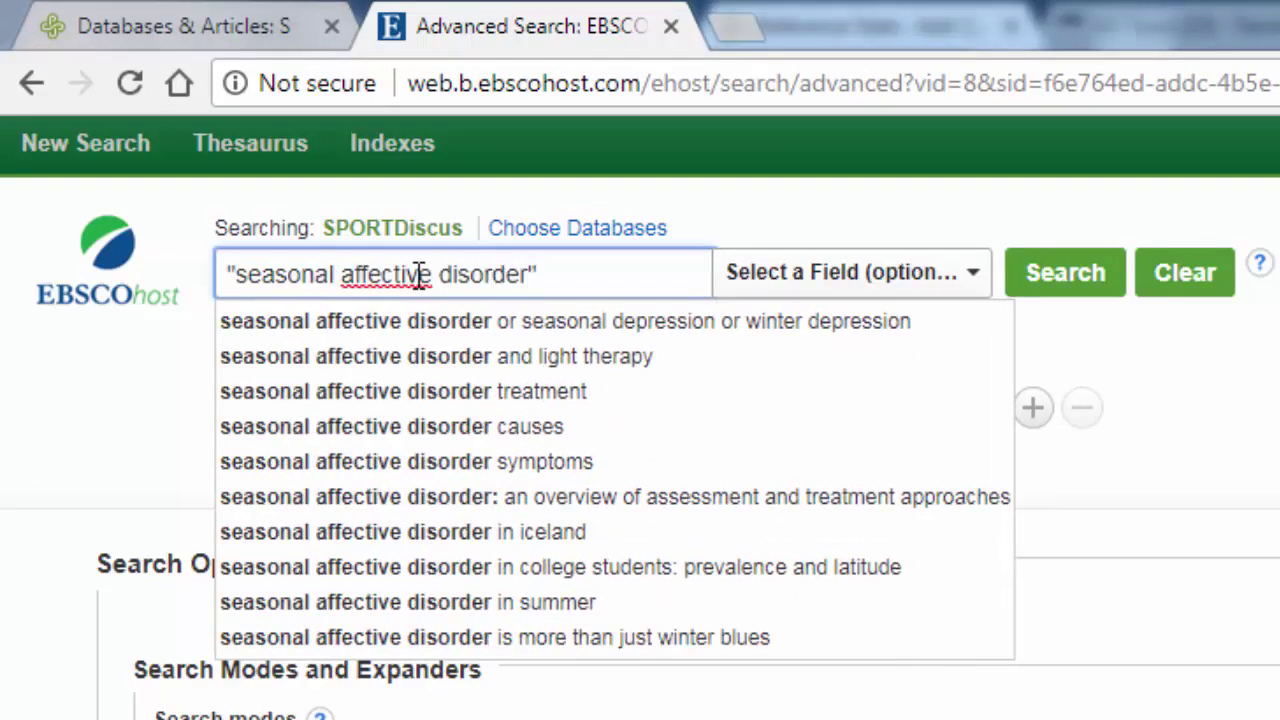
{"action": "key", "text": "Tab"}
{"action": "key", "text": "Tab"}
{"action": "key", "text": "Tab"}
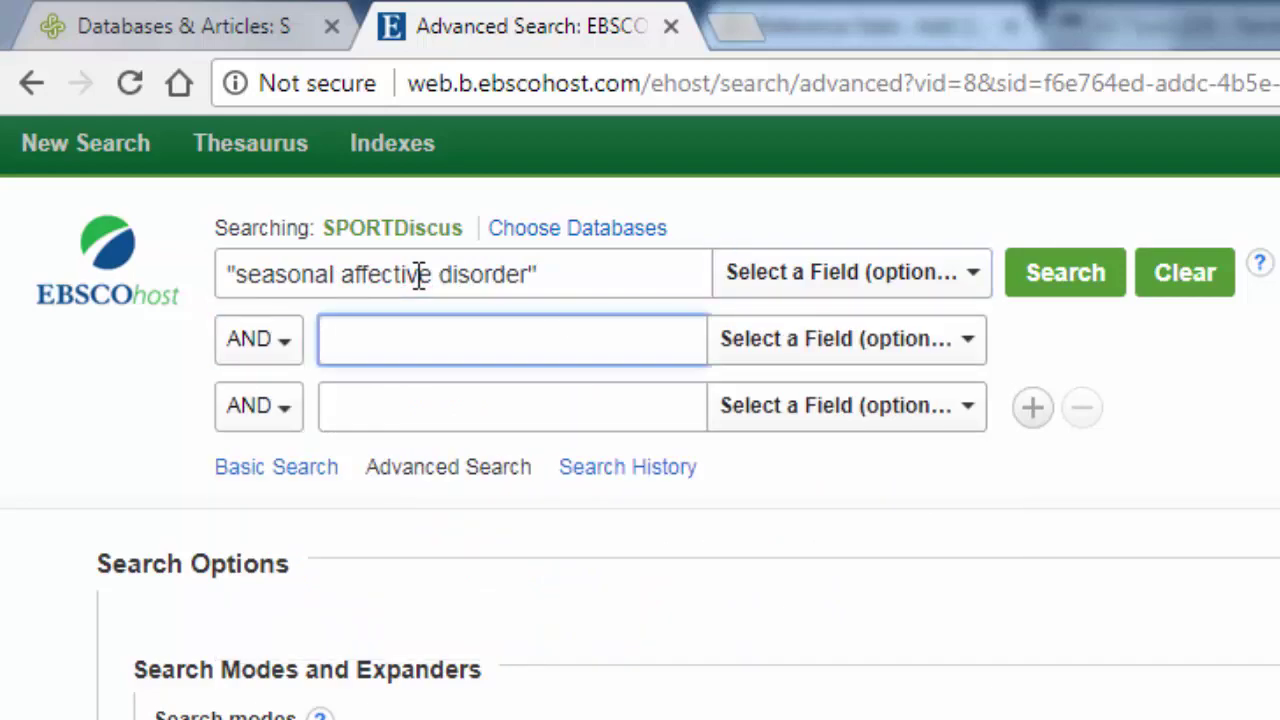
{"action": "type", "text": "exercise"}
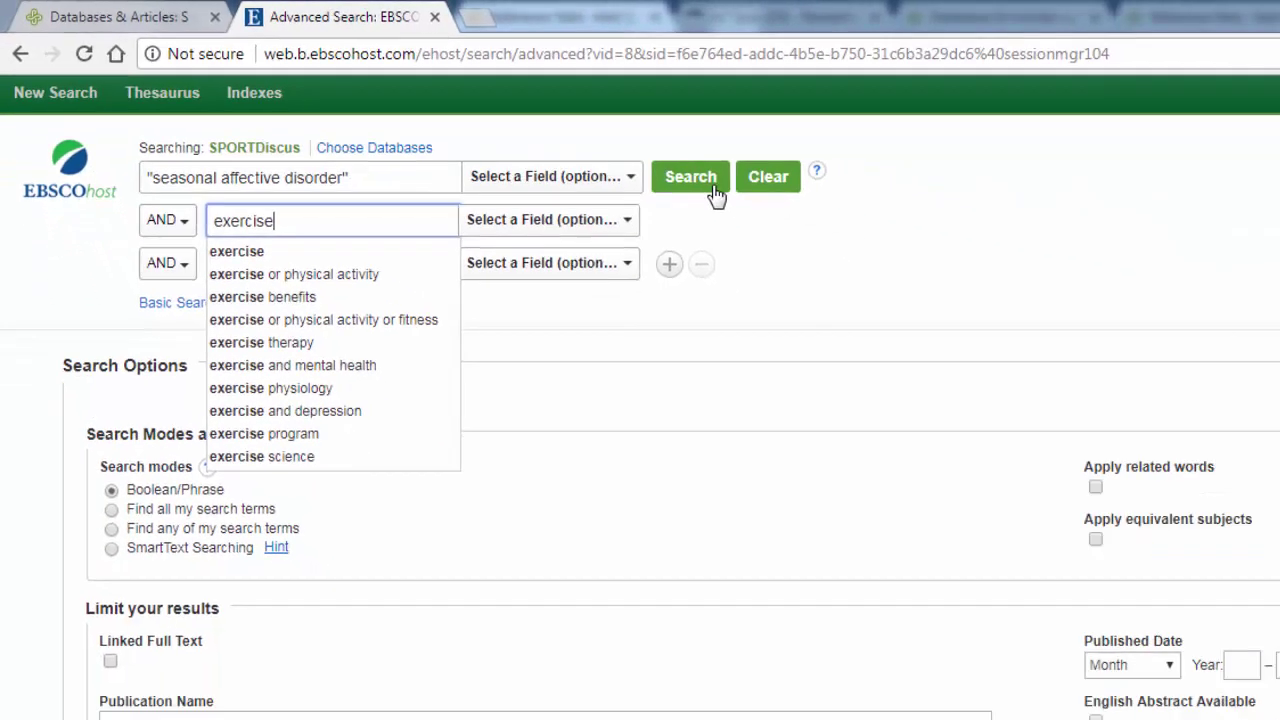
{"action": "left_click", "coordinate": [1085, 285]}
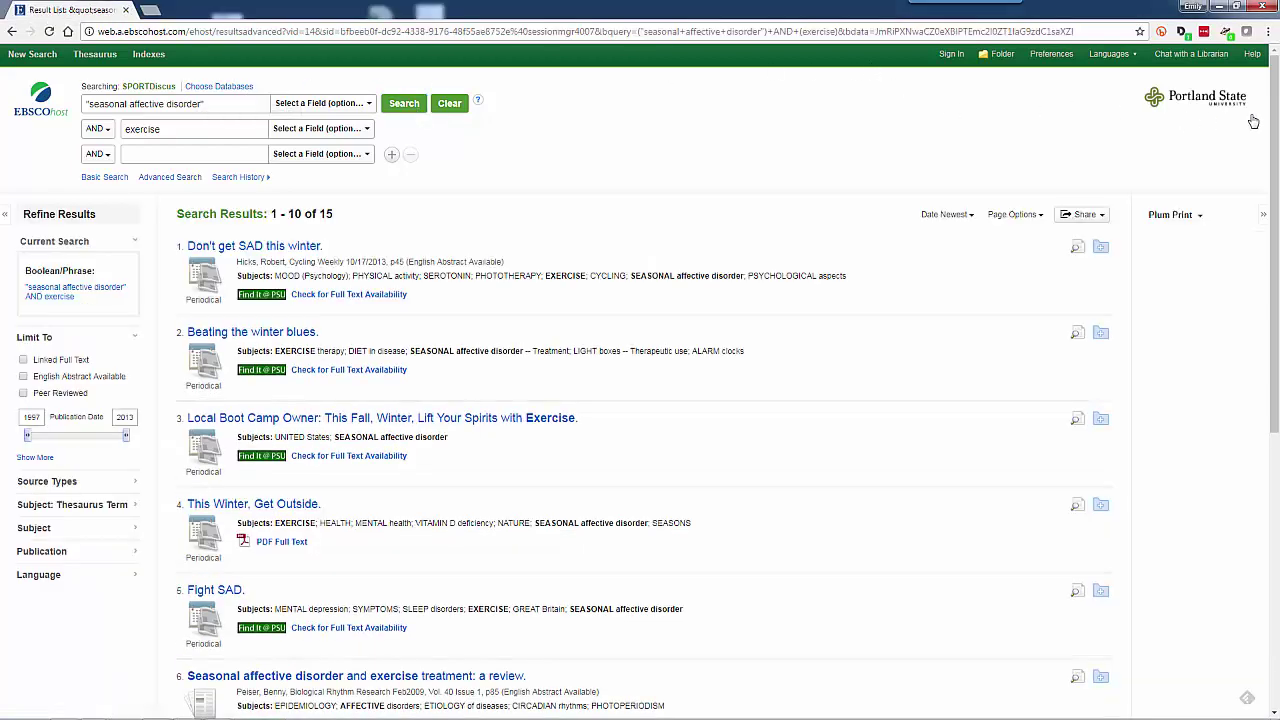
- Append OR depression OR "mental health" to the first search line and rerun, giving 3,372 results
{"action": "left_click_drag", "start_coordinate": [1273, 122], "coordinate": [1273, 249]}
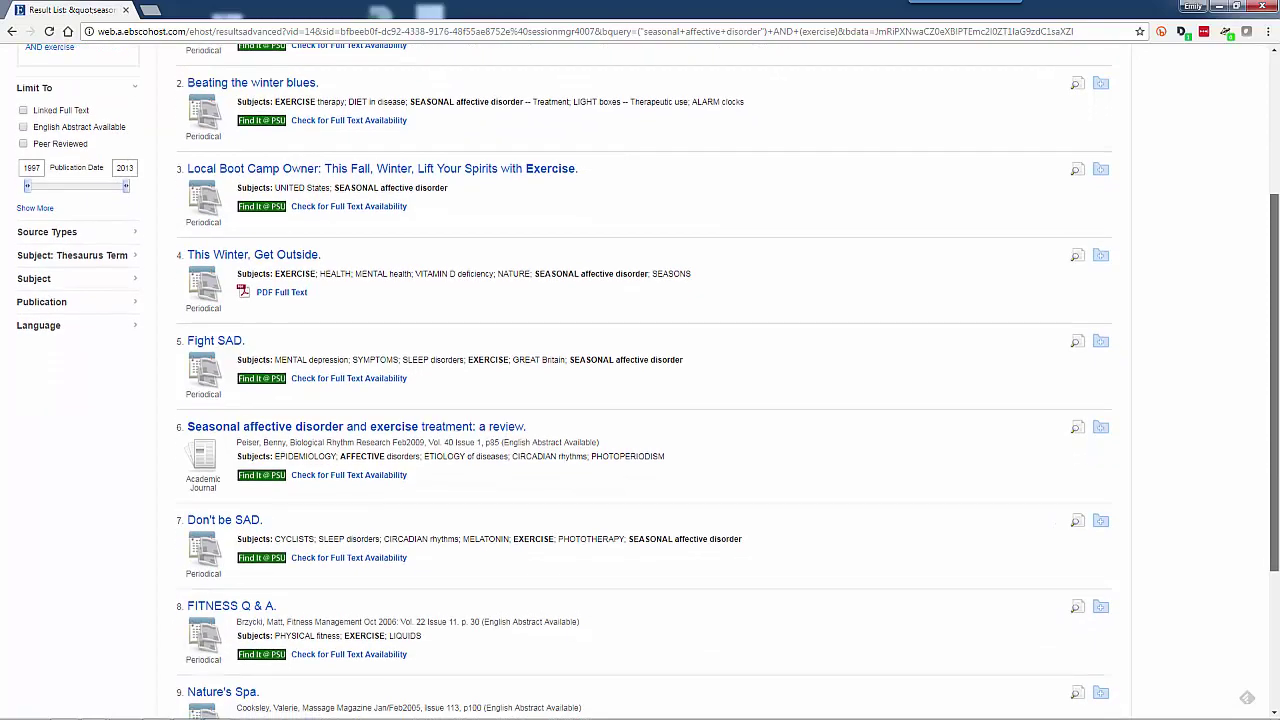
{"action": "scroll", "coordinate": [640, 380], "scroll_direction": "up", "scroll_amount": 3}
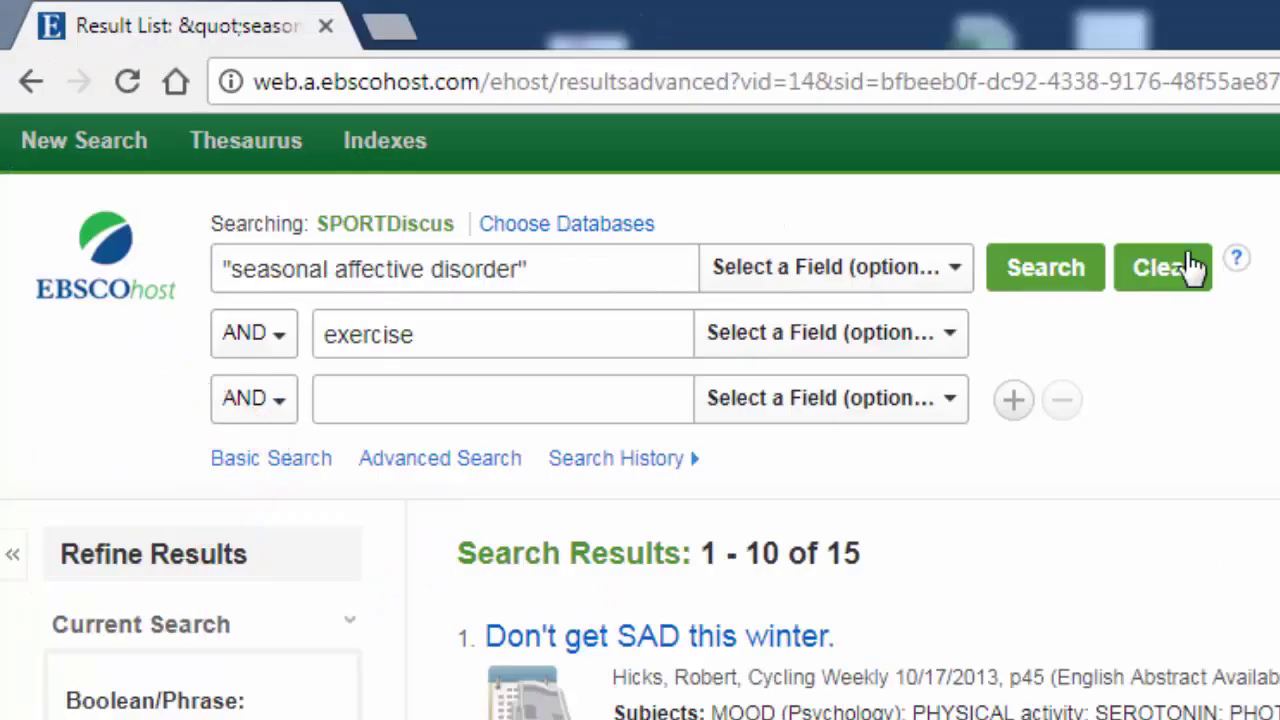
{"action": "left_click", "coordinate": [640, 255]}
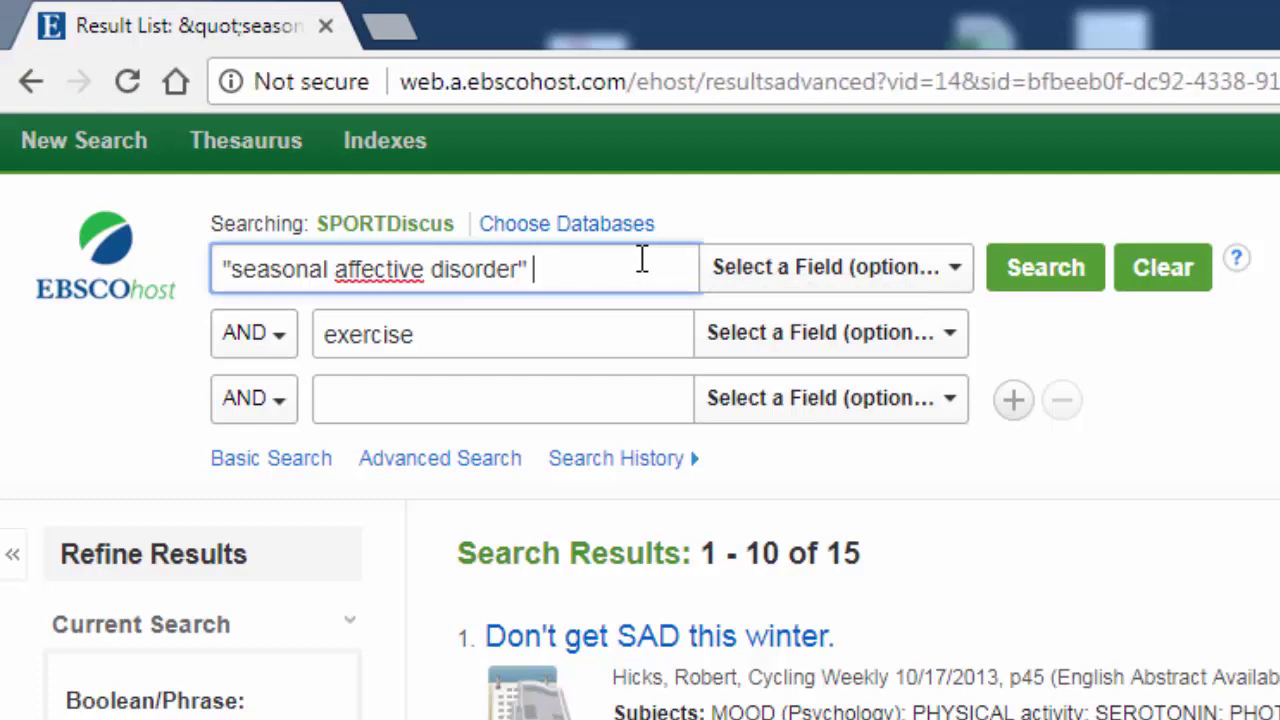
{"action": "type", "text": "OR depr"}
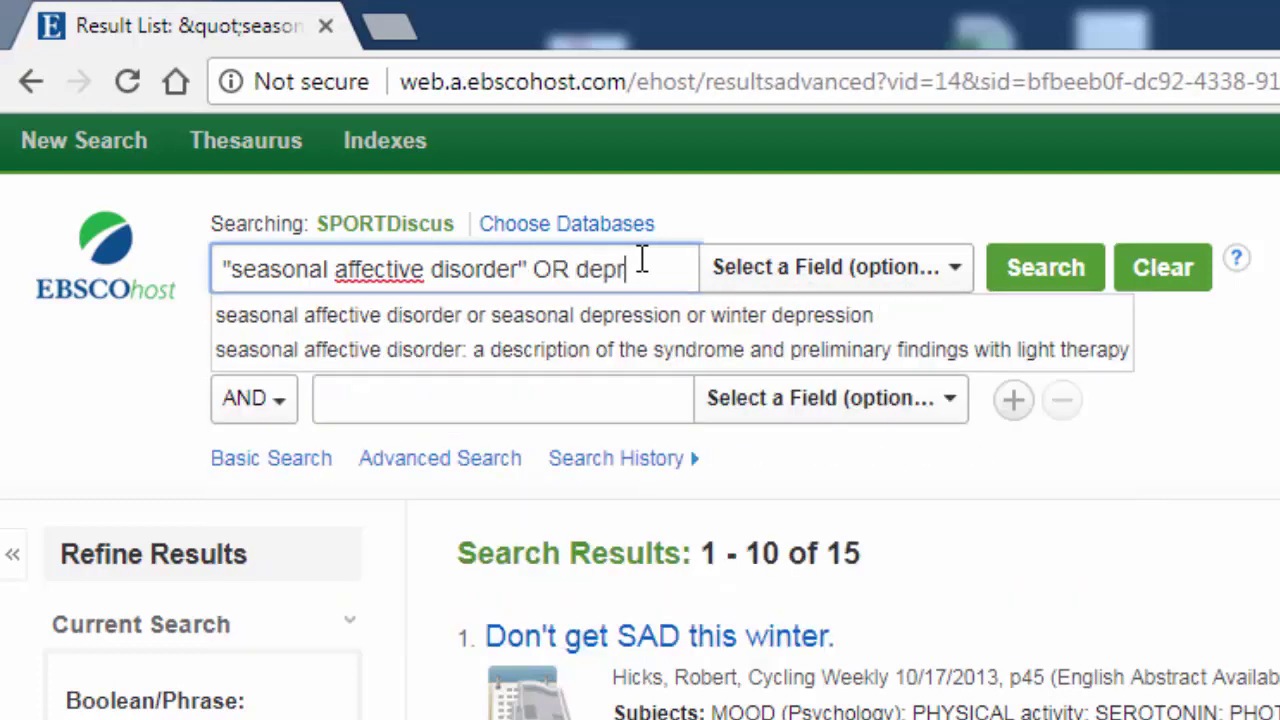
{"action": "type", "text": "ession OR"}
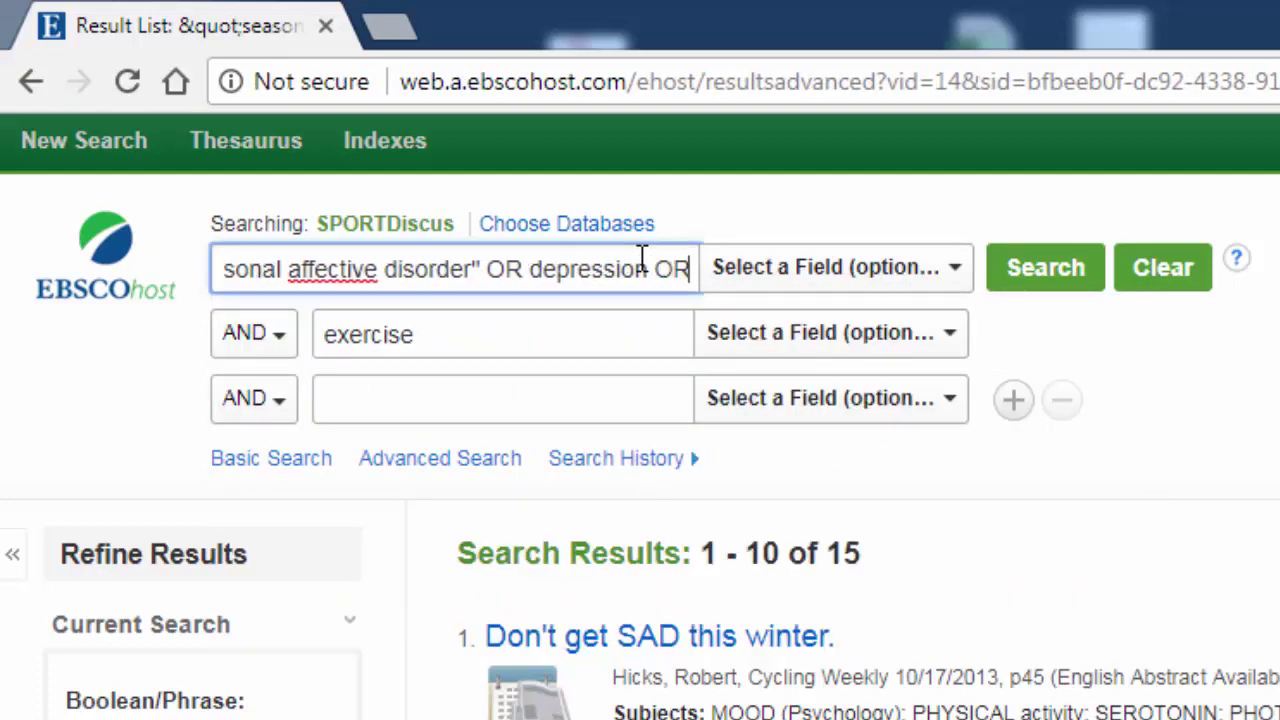
{"action": "type", "text": " \""}
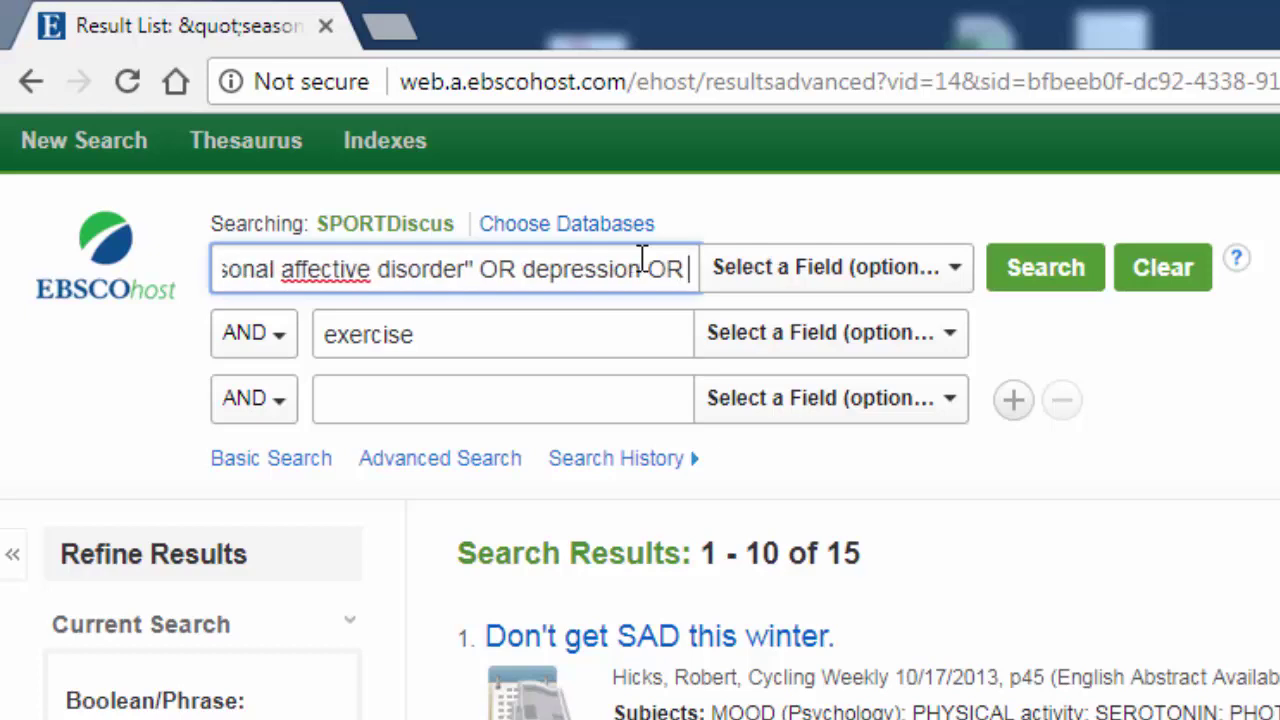
{"action": "type", "text": "mental health\""}
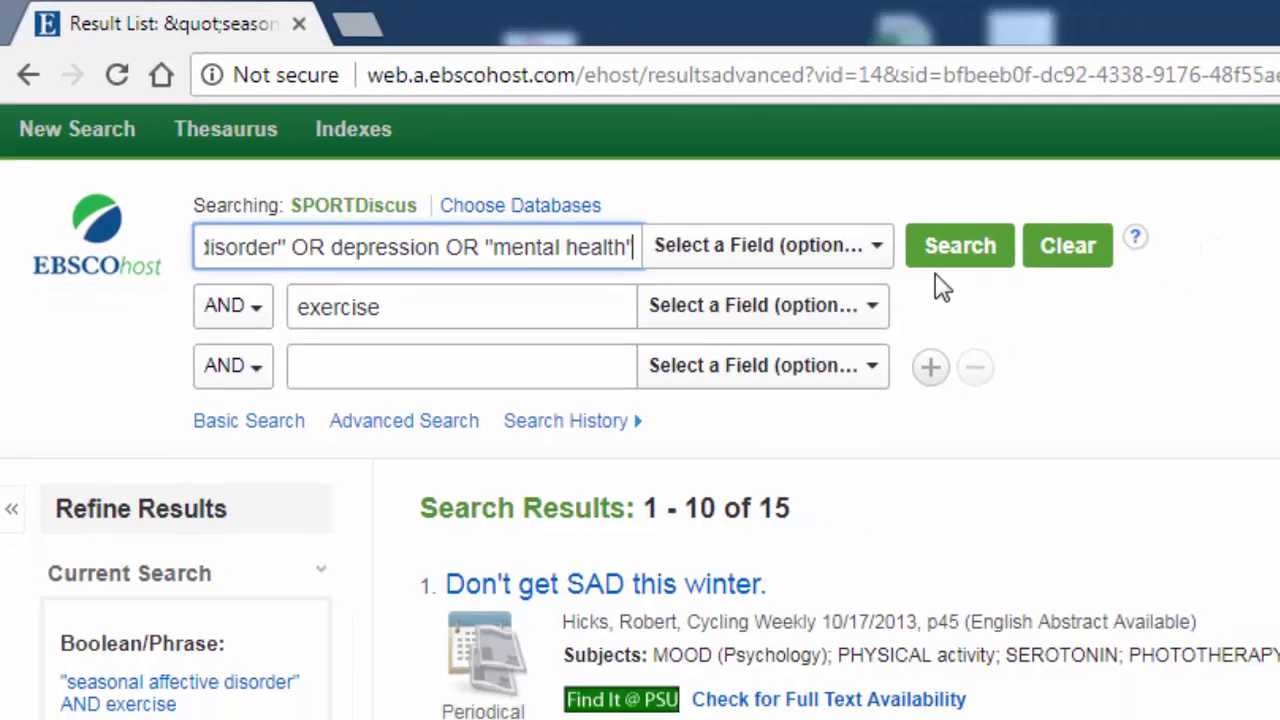
{"action": "left_click", "coordinate": [1045, 267]}
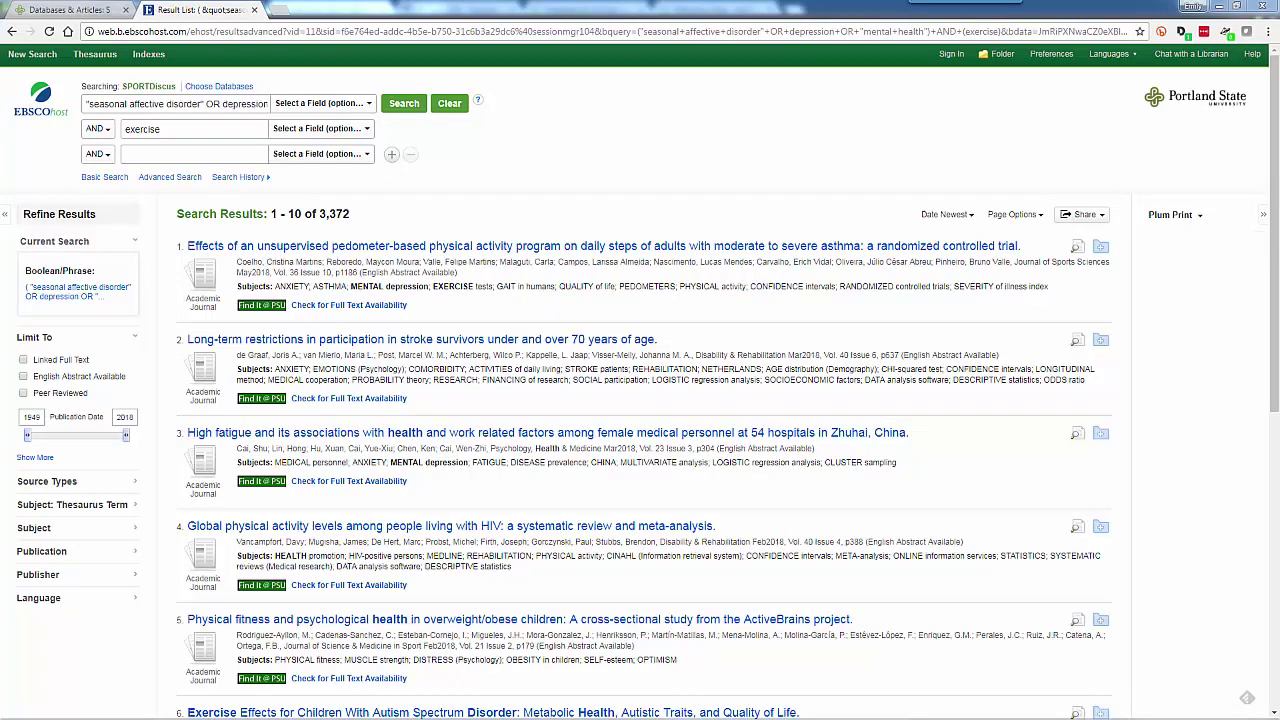
- Limit to Peer Reviewed articles and set the publication start year to 2008
{"action": "left_click", "coordinate": [23, 393]}
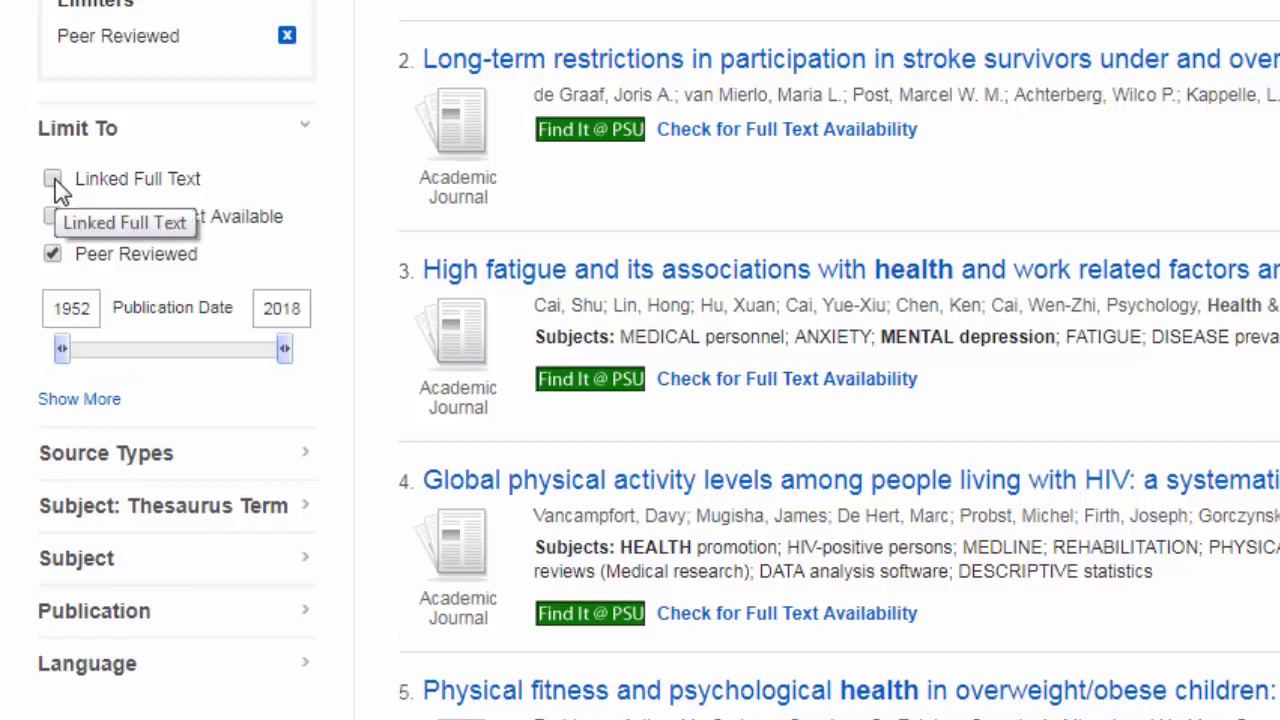
{"action": "double_click", "coordinate": [85, 315]}
{"action": "type", "text": "2008"}
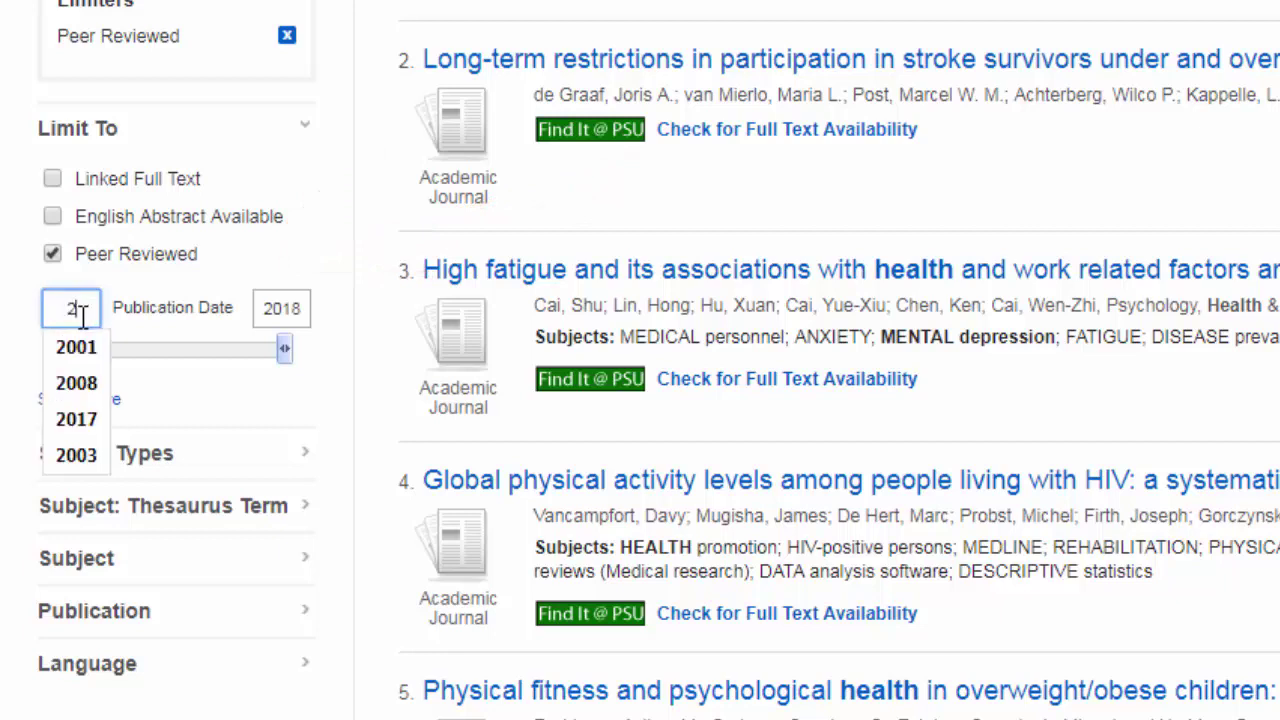
{"action": "left_click", "coordinate": [91, 347]}
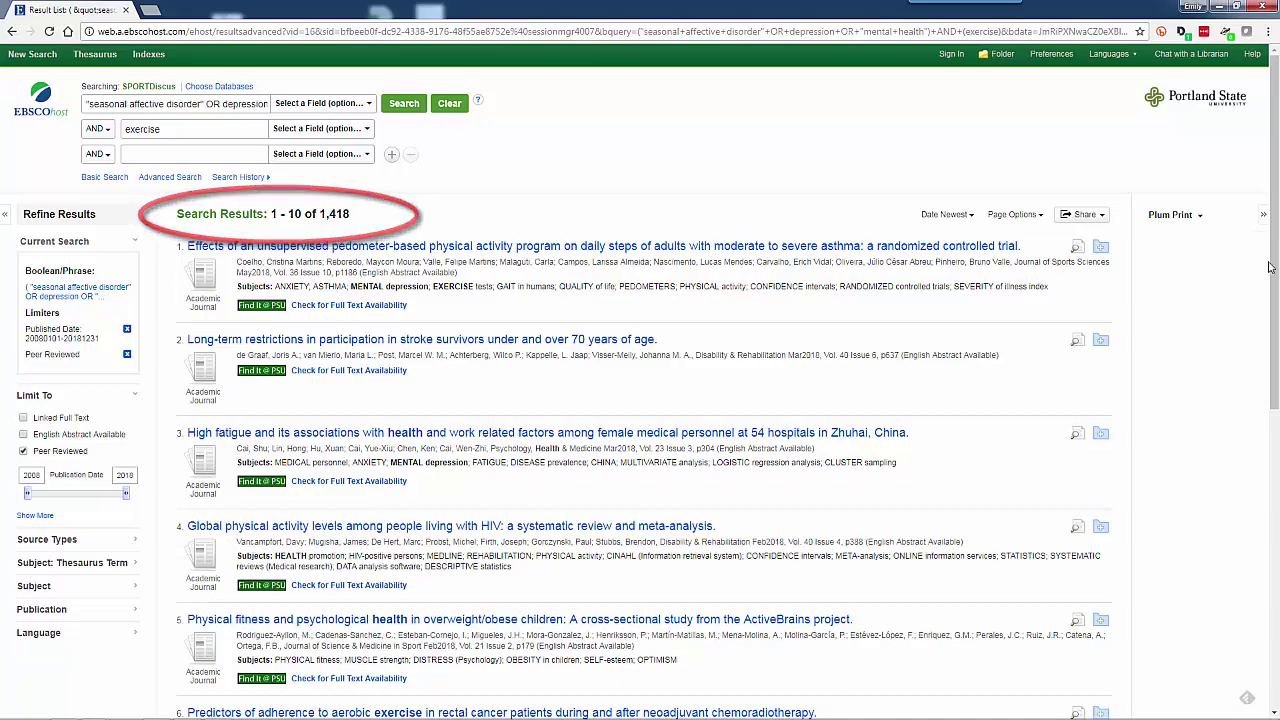
- Filter by subjects mental depression and exercise (78 results) and open "Exercise Dimensions and Psychological Well-Being"
{"action": "left_click_drag", "start_coordinate": [1274, 276], "coordinate": [1238, 460]}
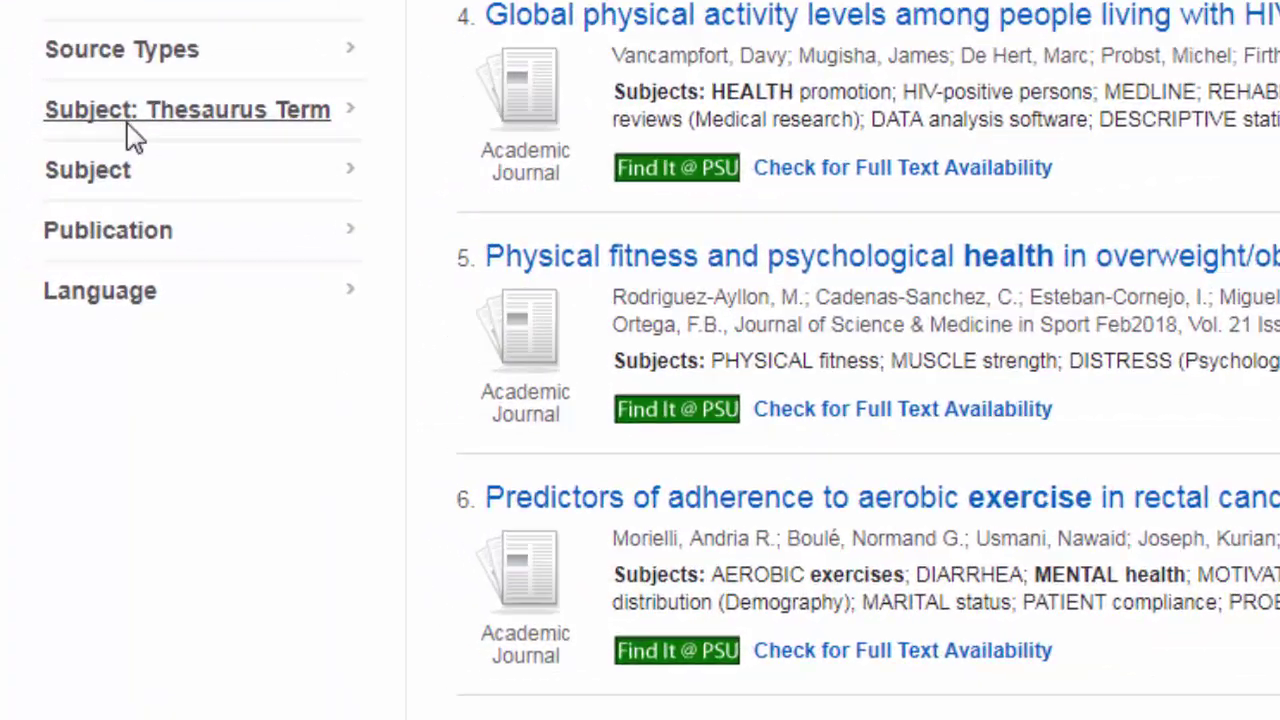
{"action": "left_click", "coordinate": [135, 108]}
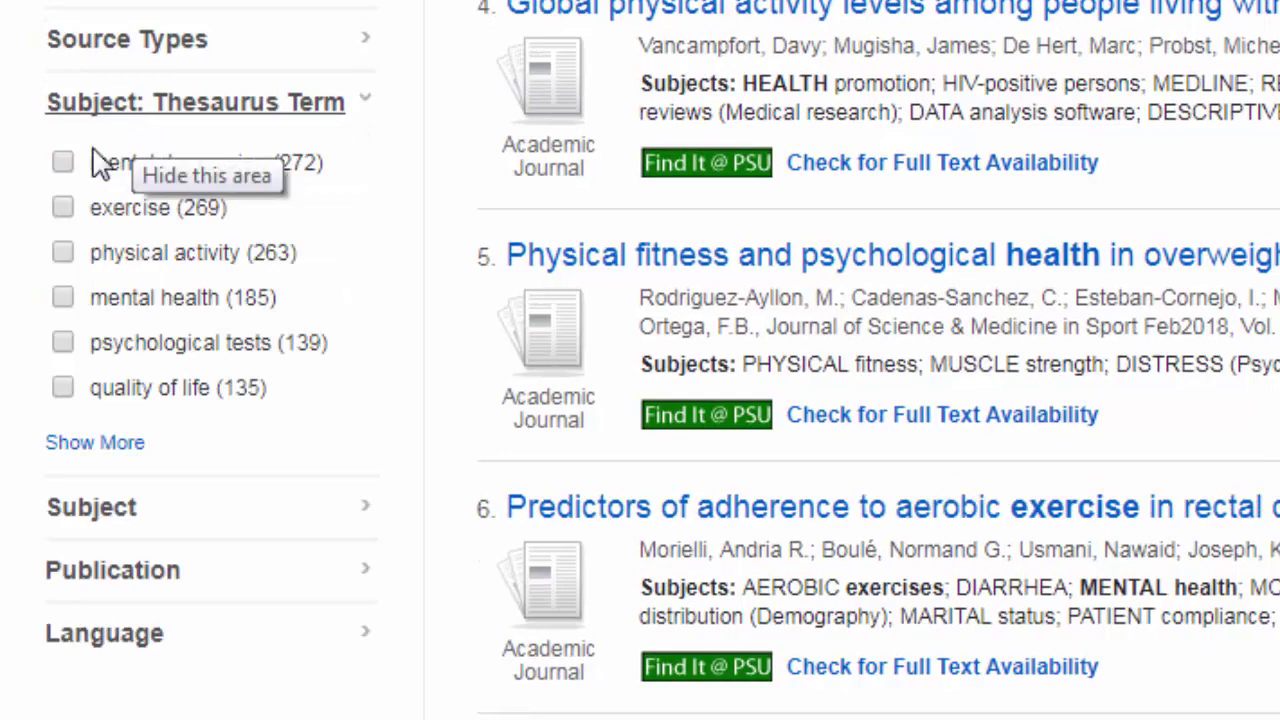
{"action": "left_click", "coordinate": [60, 163]}
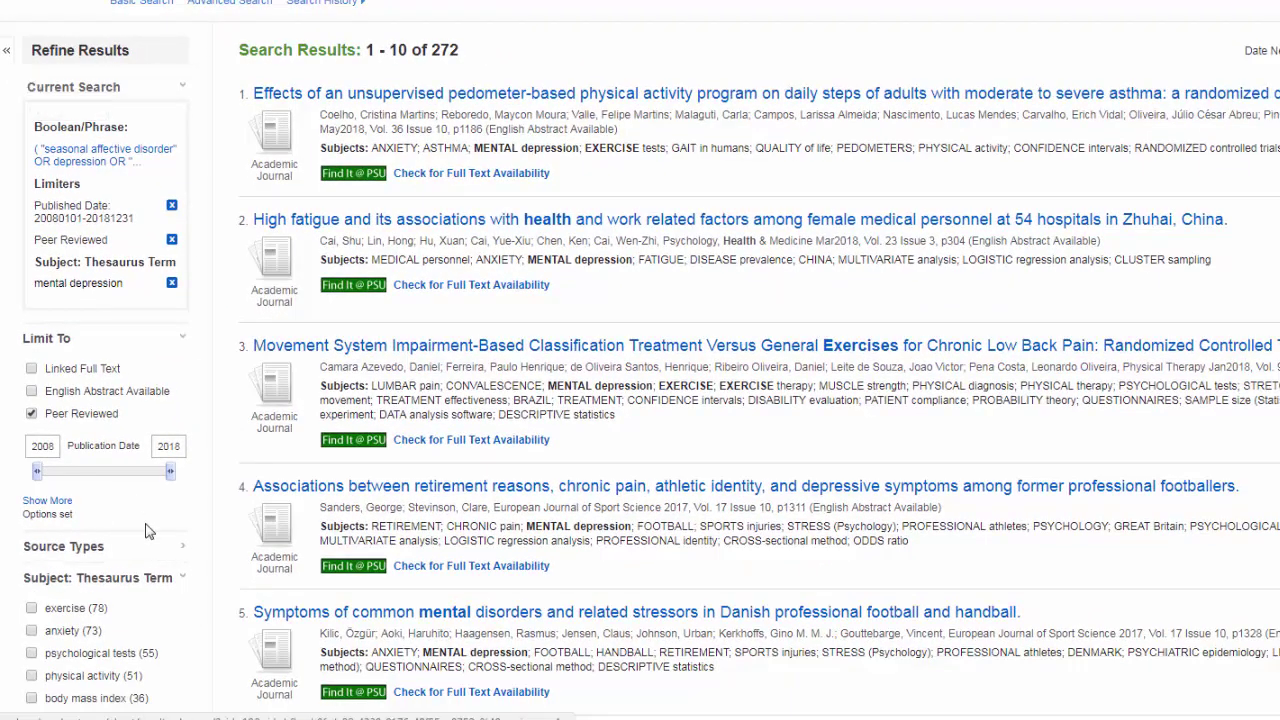
{"action": "left_click", "coordinate": [31, 608]}
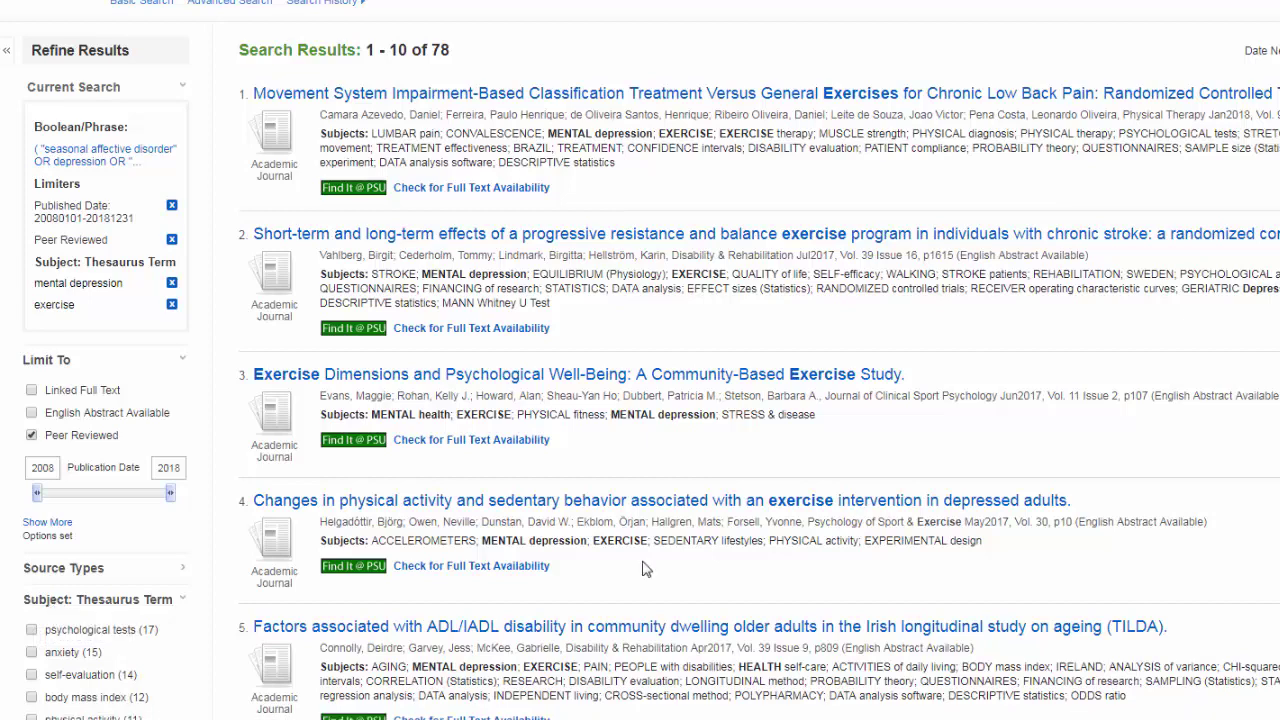
{"action": "left_click", "coordinate": [690, 374]}
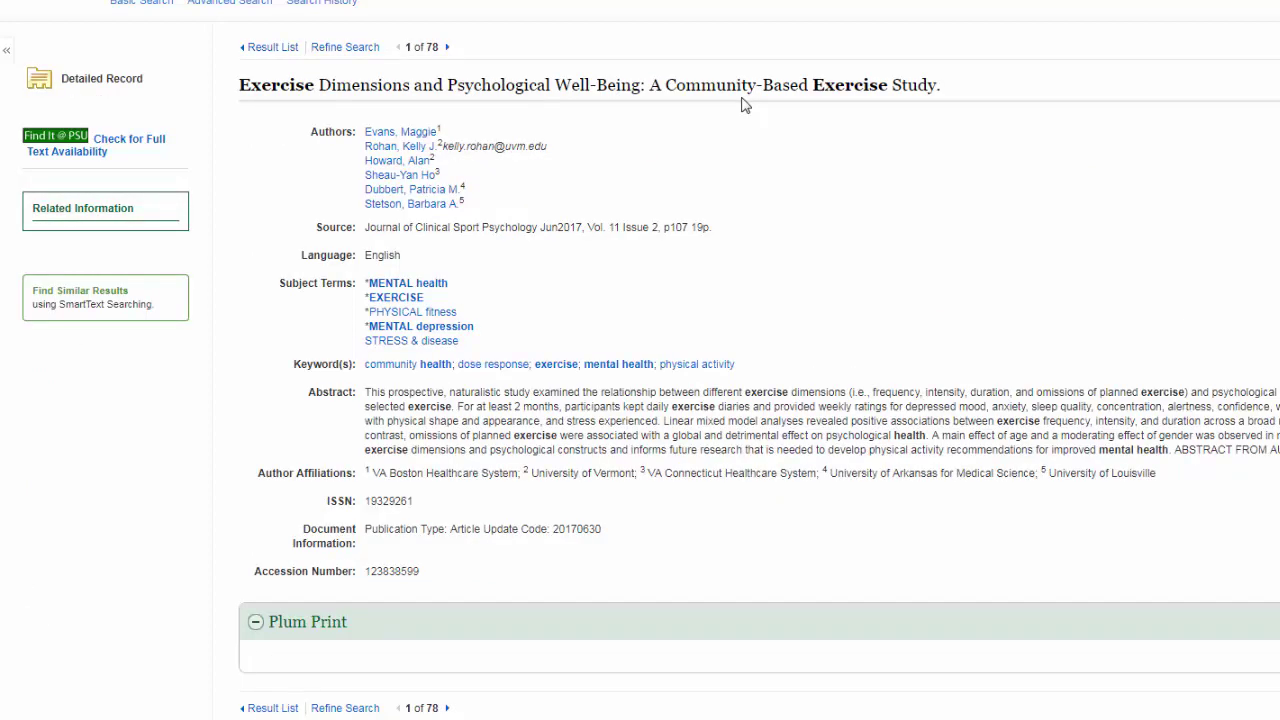